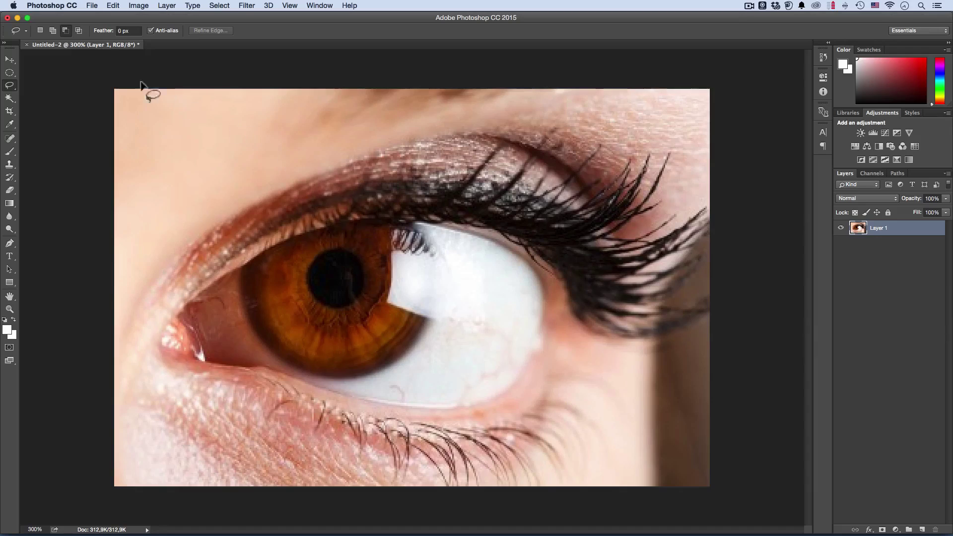
Select the iris with a circular Elliptical Marquee centred on the pupil, and nudge the selection to fit the iris edge.
left_click(10, 72)
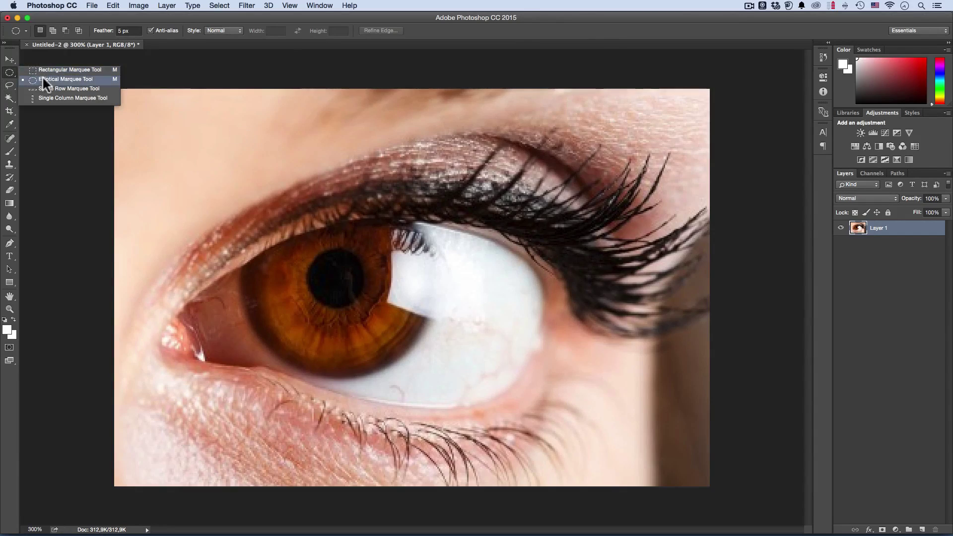
left_click(90, 81)
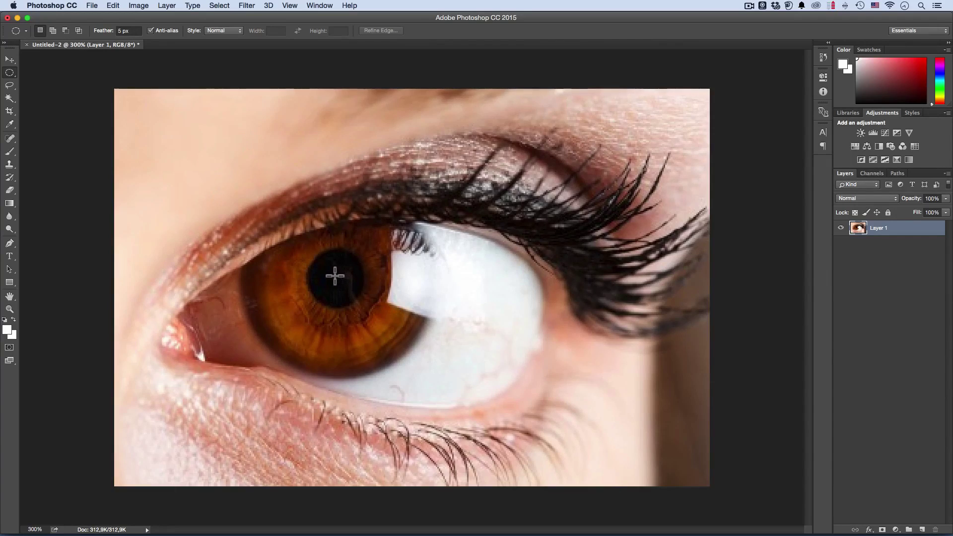
left_click_drag(334, 276, 433, 173)
key("alt")
key("shift")
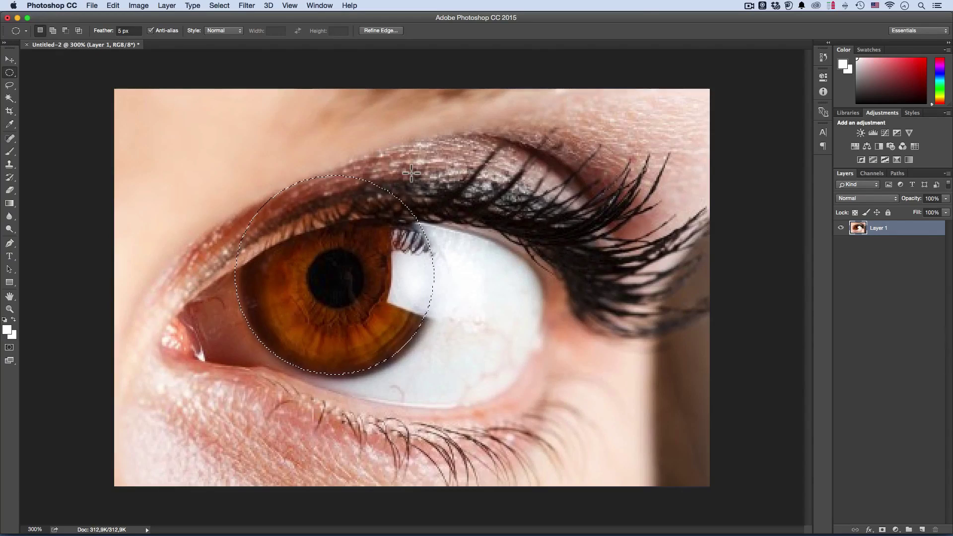
key("Right")
key("Right")
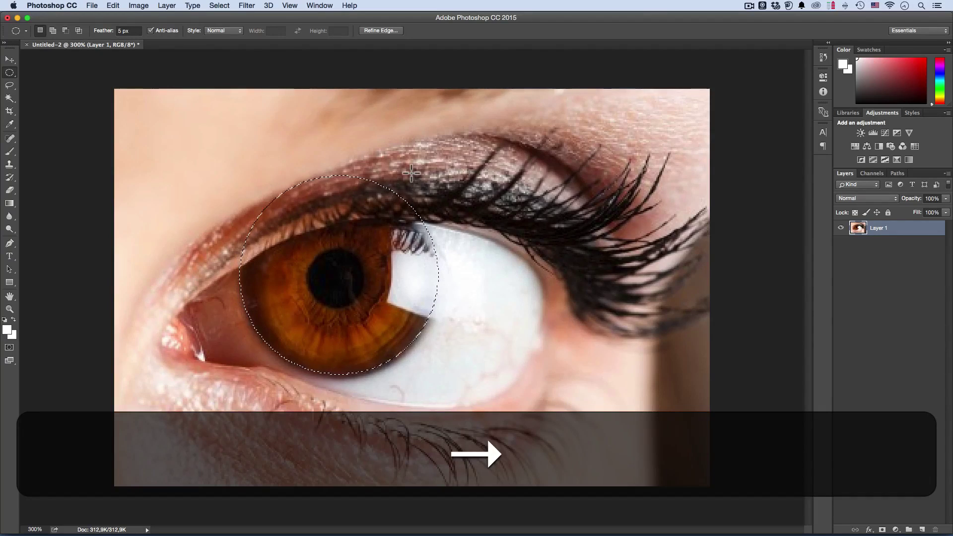
key("Down")
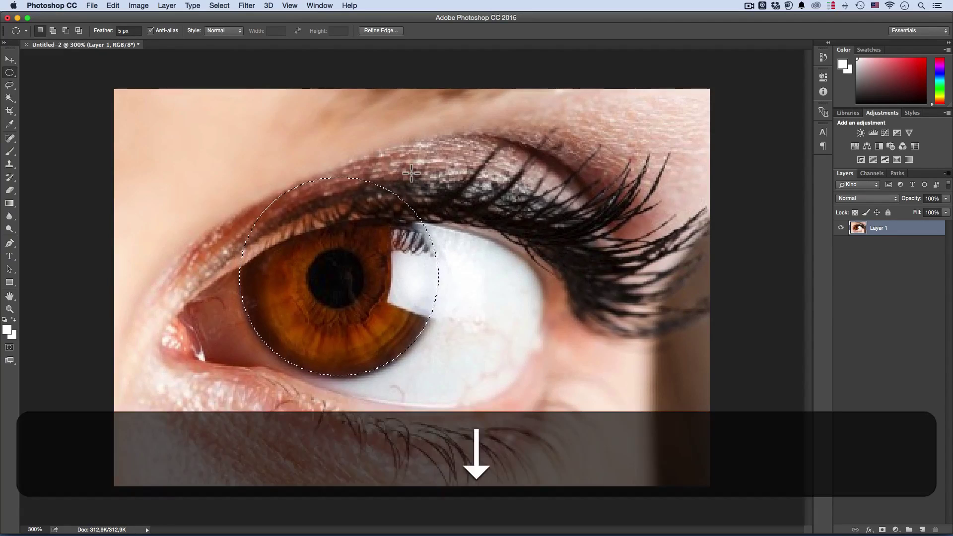
key("Left")
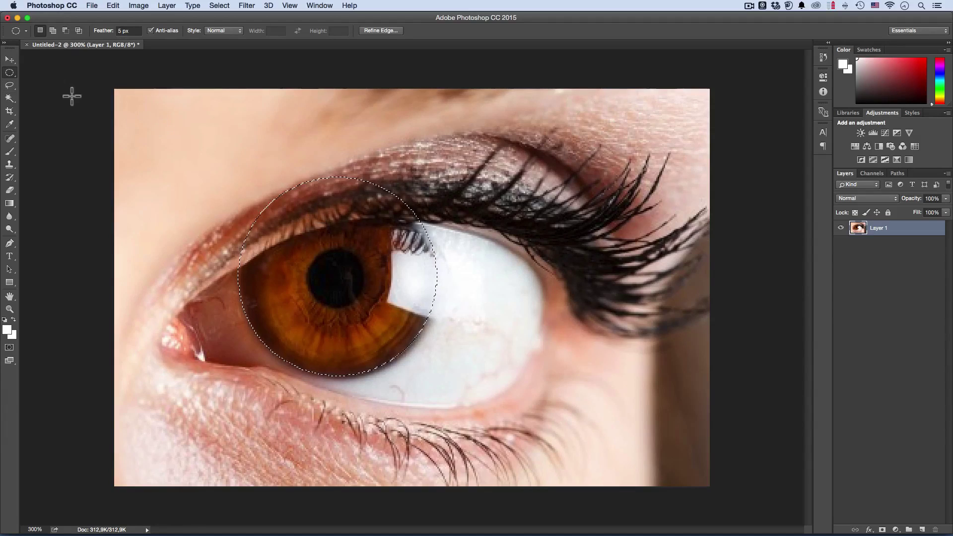
Subtract the upper eyelid area from the circular selection with the Lasso, following the lid line above the iris.
left_click(10, 89)
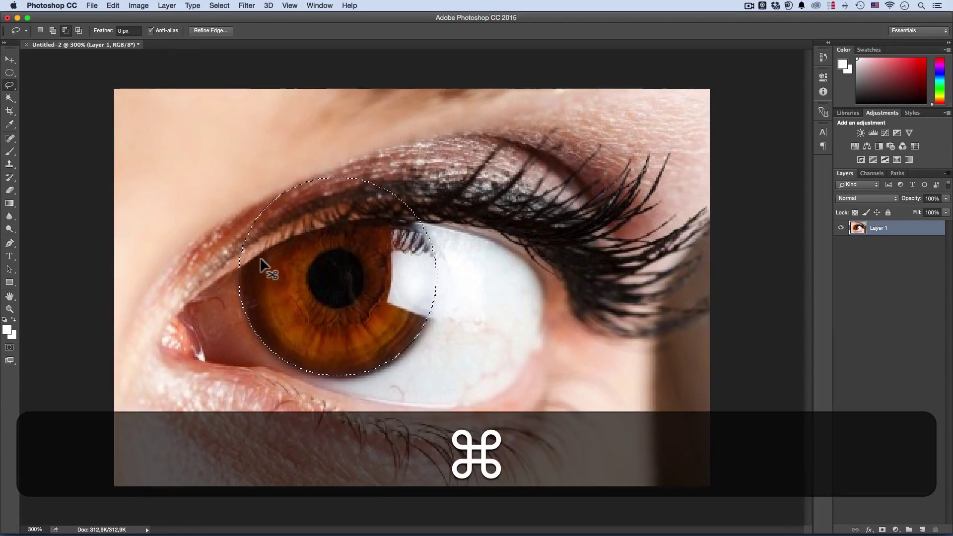
key("super+plus")
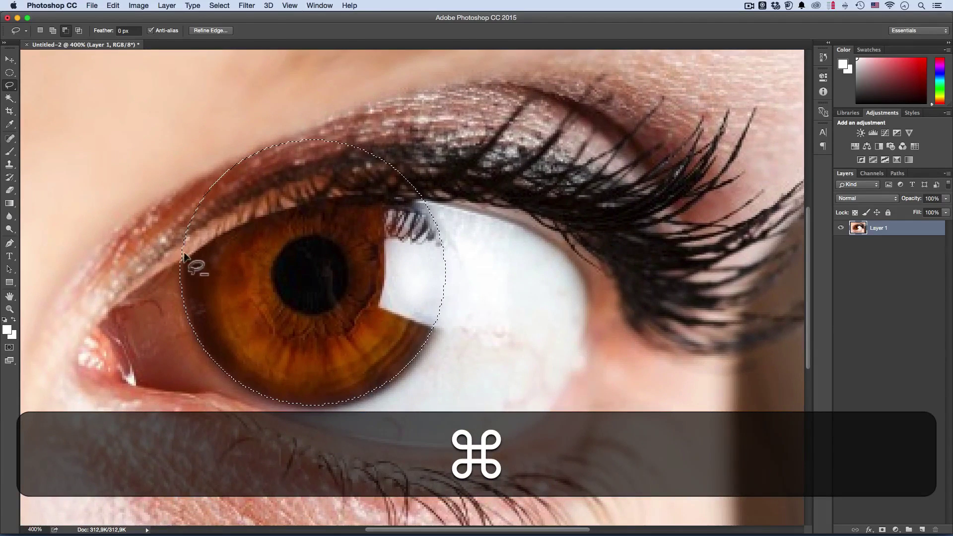
mouse_move(181, 260)
left_mouse_down()
mouse_move(332, 196)
mouse_move(446, 194)
mouse_move(427, 149)
mouse_move(302, 121)
mouse_move(201, 174)
mouse_move(127, 295)
left_mouse_up()
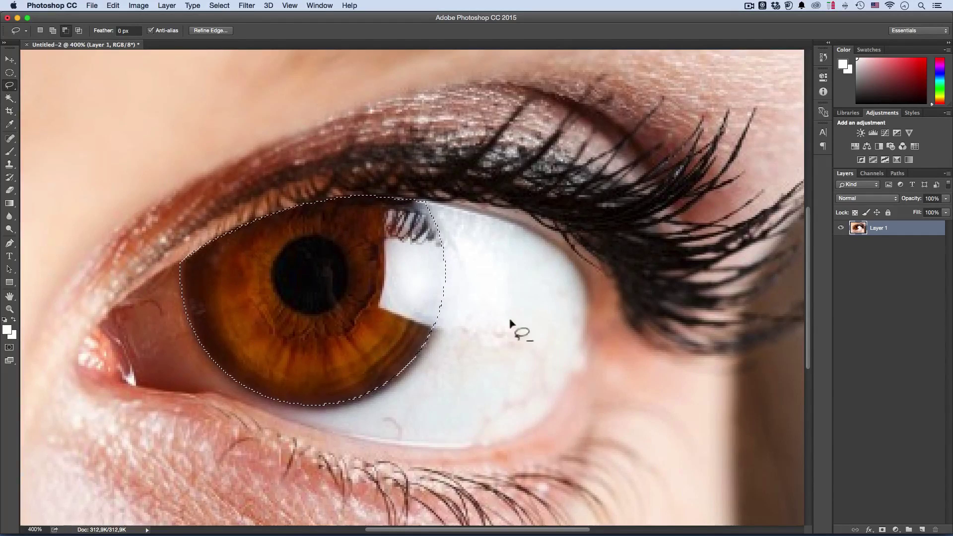
key("super+space")
left_click_drag(345, 249, 265, 197)
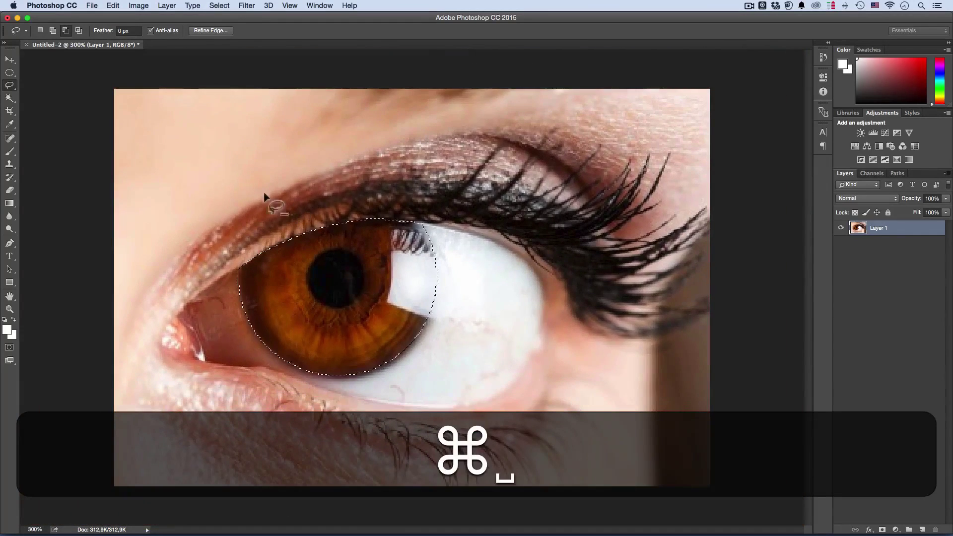
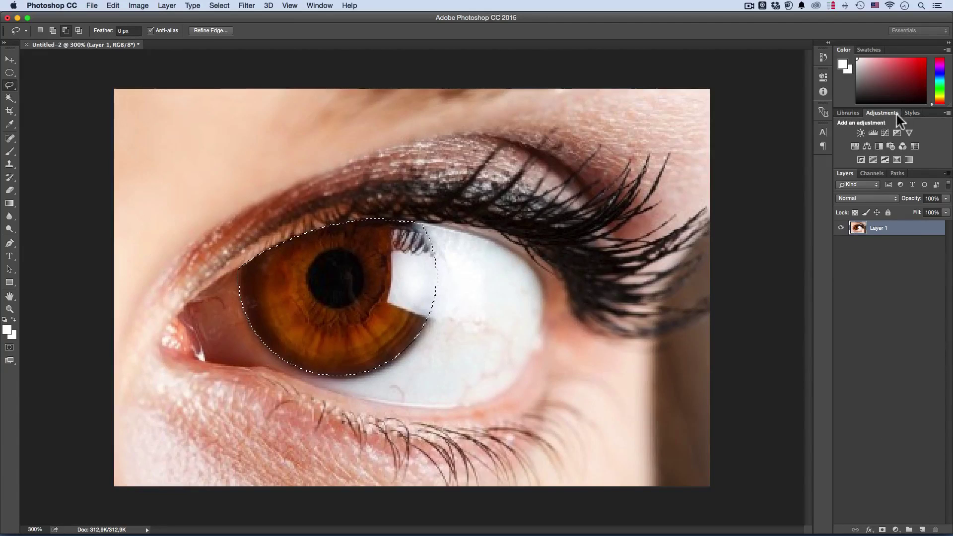
Add a Black & White adjustment layer to the selected iris and compare the eye with and without it.
left_click(878, 145)
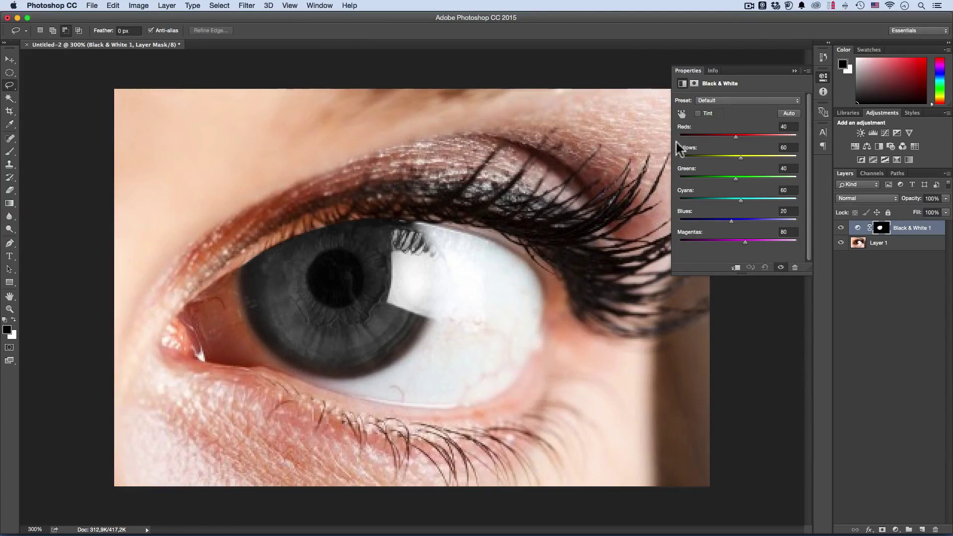
left_click(841, 229)
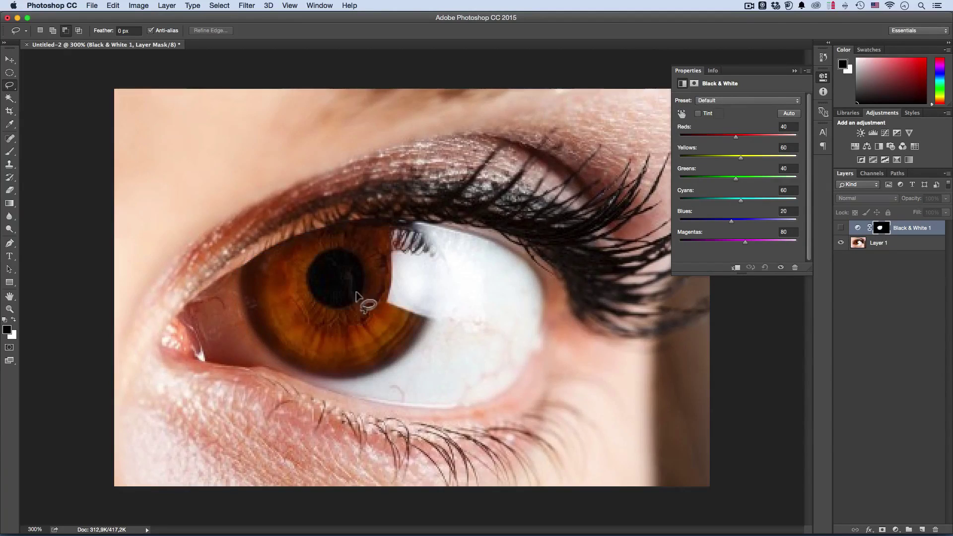
left_click(842, 228)
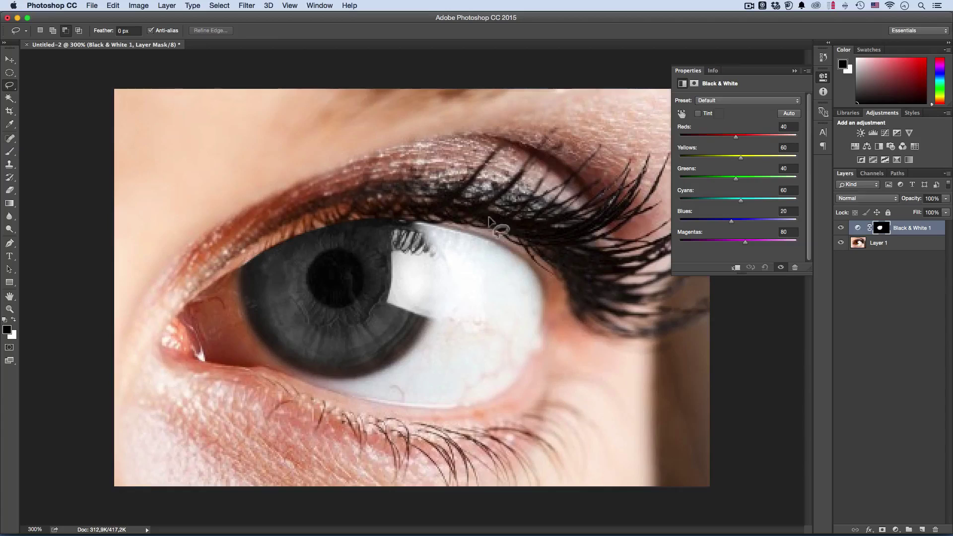
left_click(841, 228)
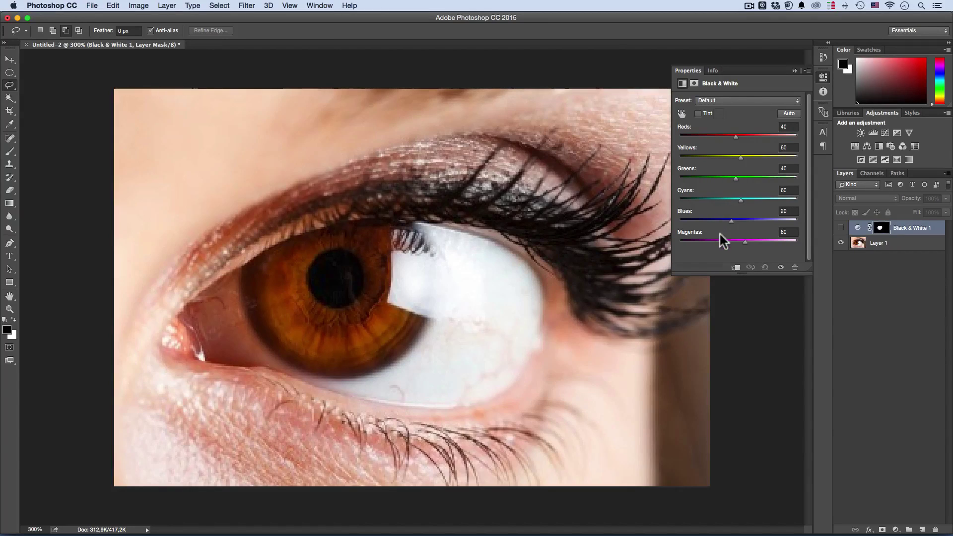
left_click(841, 228)
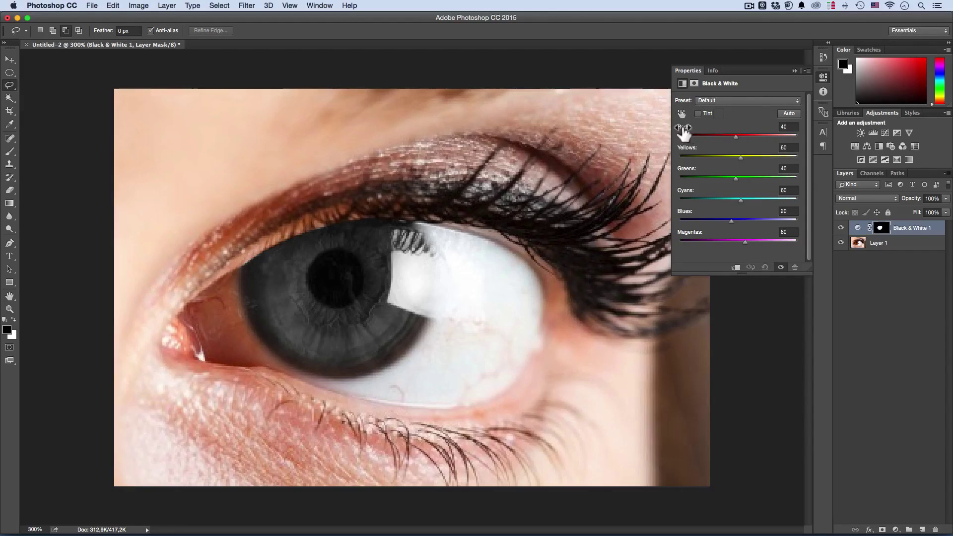
Try lowering the Reds of the Black & White adjustment to -38 and check the effect on the iris.
left_click_drag(736, 137, 715, 138)
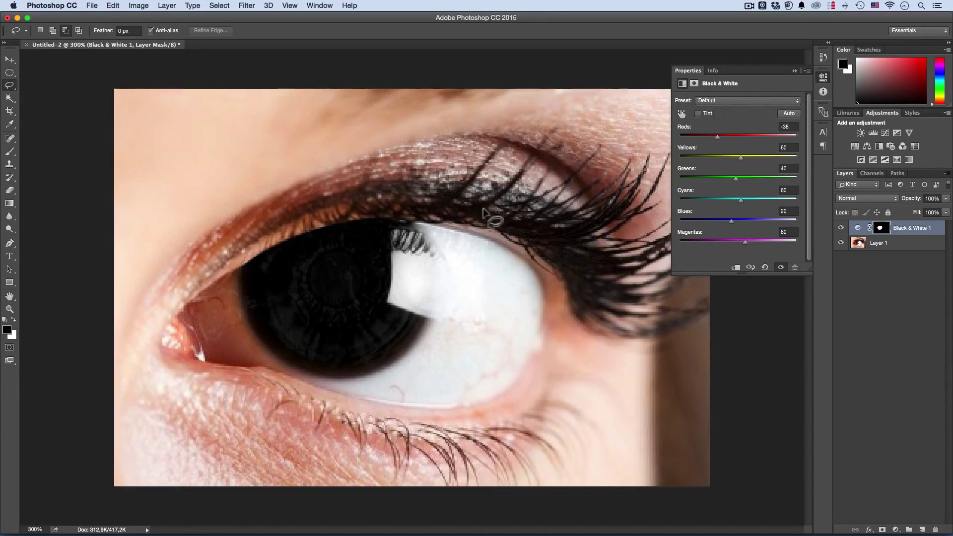
key("super+minus")
key("super+minus")
key("super+minus")
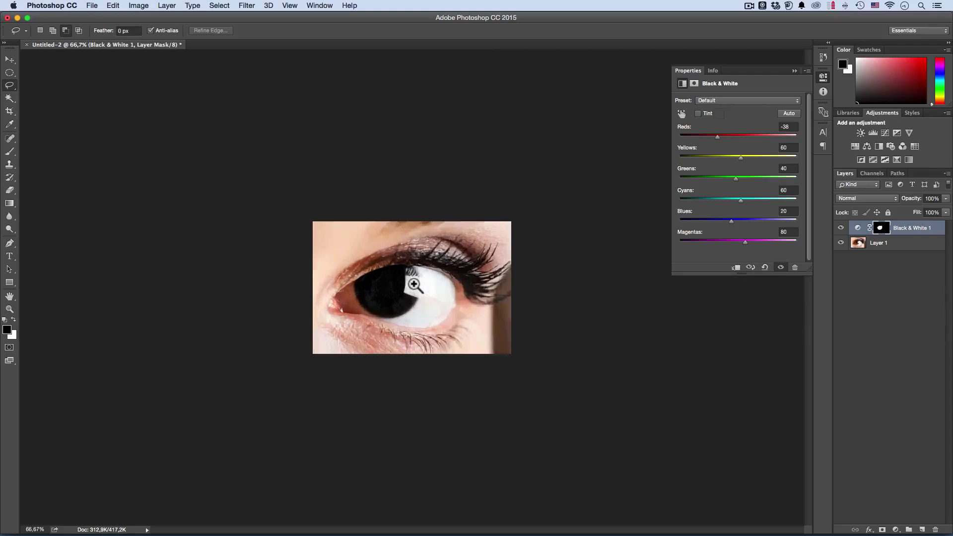
left_click(414, 284)
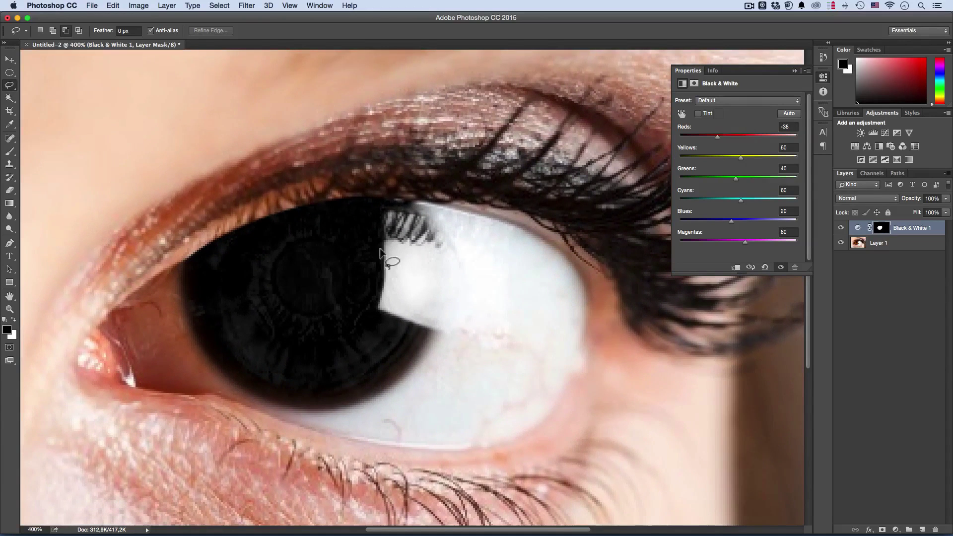
Set the Black & White adjustment's Reds to 14 and Yellows to 138, and compare the iris with and without it.
left_click_drag(715, 136, 734, 135)
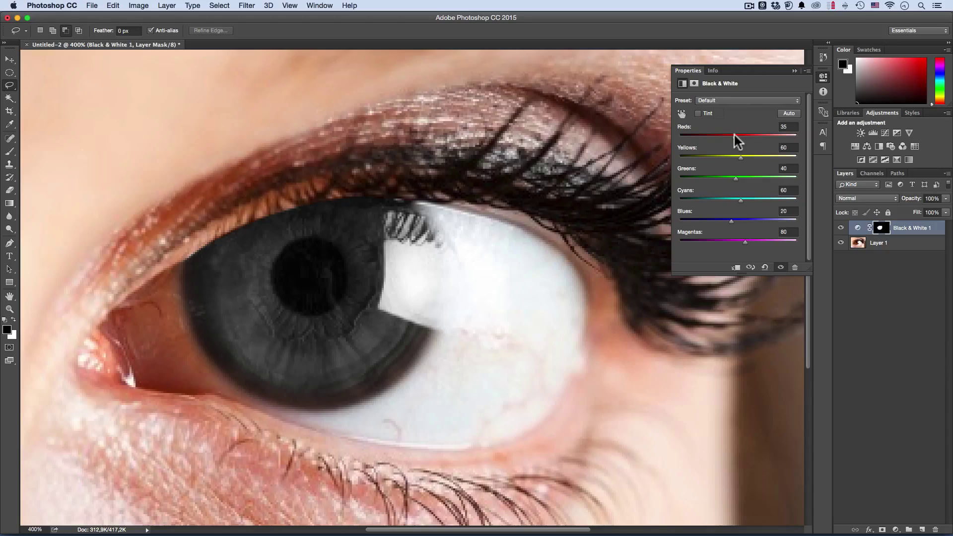
left_click(786, 127)
type("35")
left_click_drag(741, 157, 730, 138)
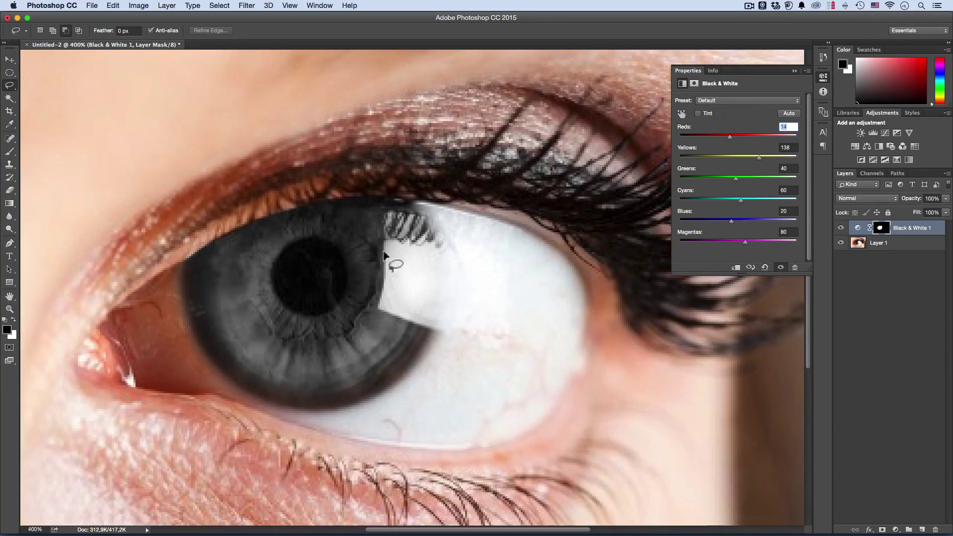
left_click(841, 228)
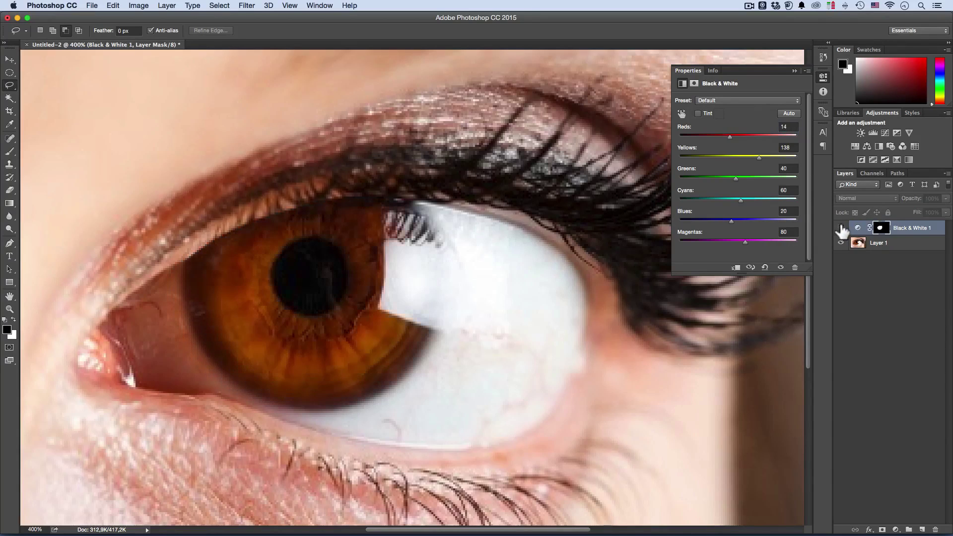
left_click(841, 229)
left_click(841, 228)
left_click(841, 228)
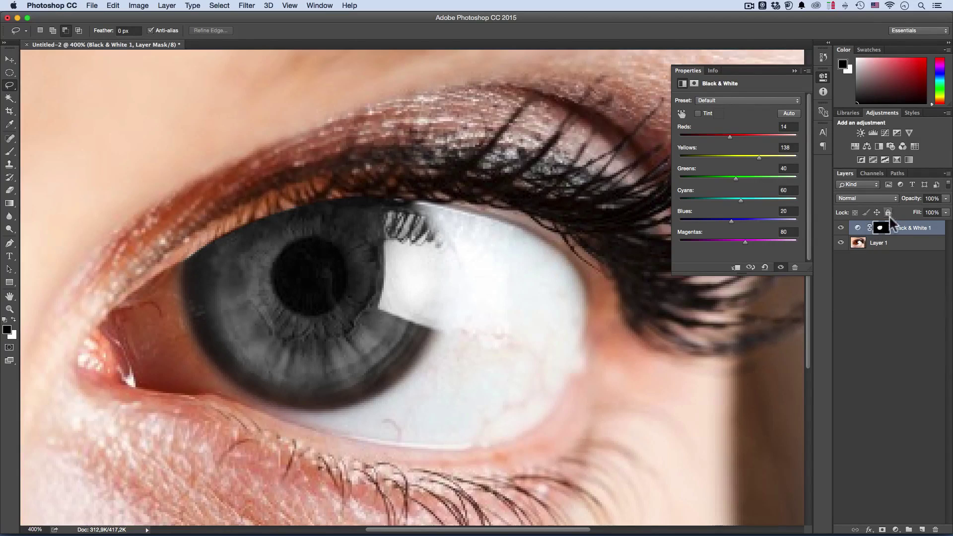
Add a white Solid Color fill layer limited to the iris by the Black & White layer's mask, with blend mode Color.
left_click(882, 230, "super")
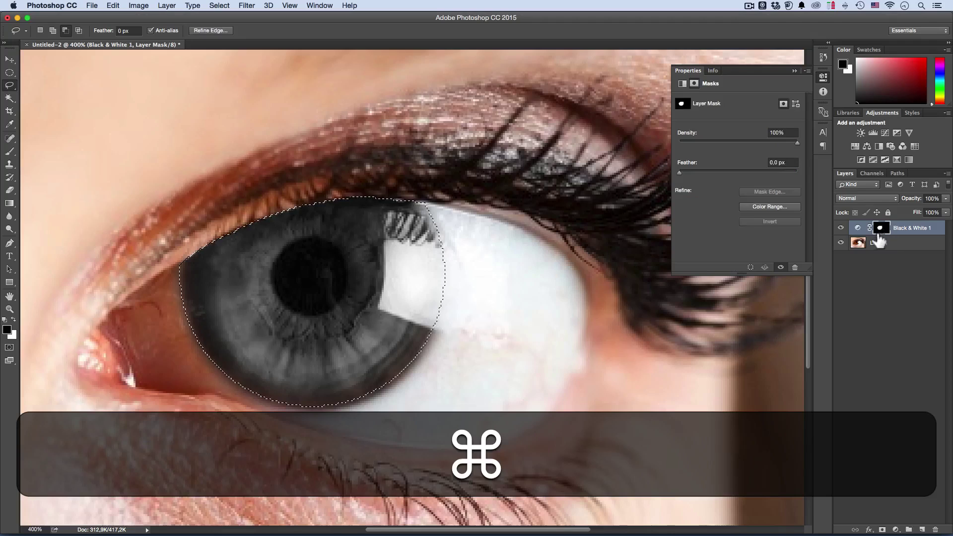
left_click(823, 76)
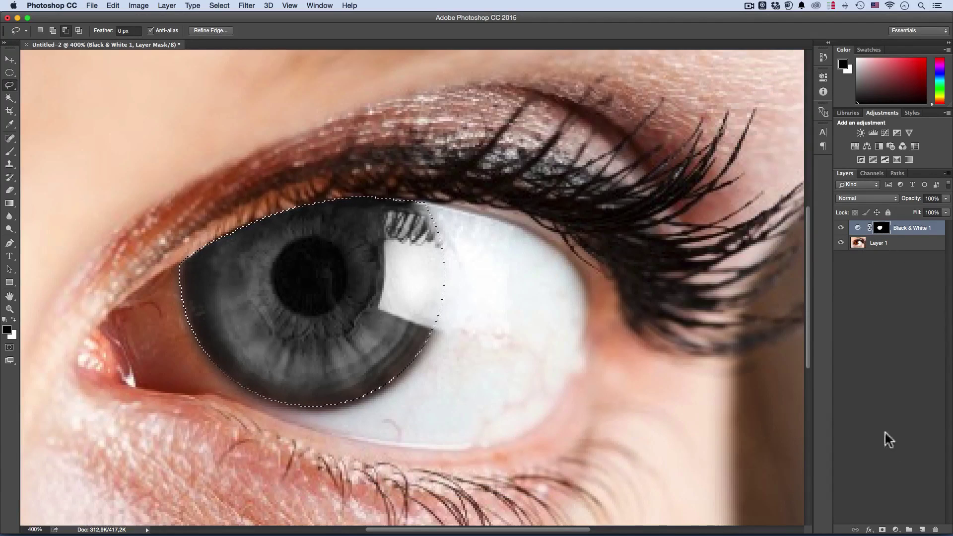
left_click(895, 529)
left_click(902, 359)
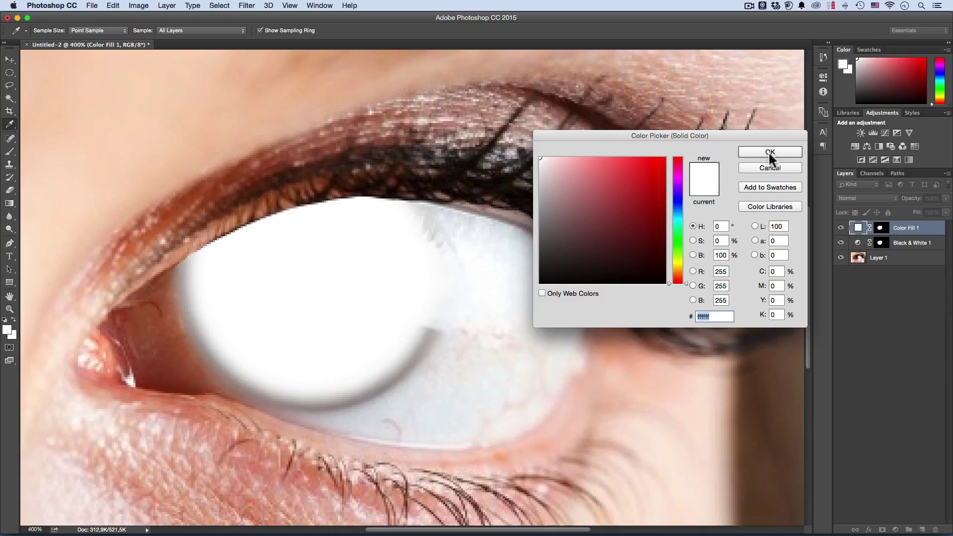
left_click(773, 152)
left_click(865, 199)
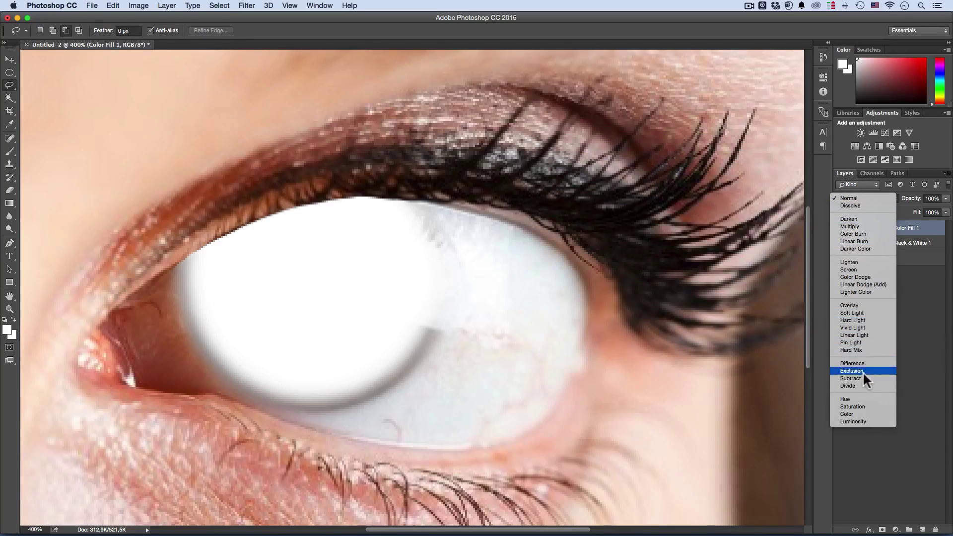
left_click(859, 414)
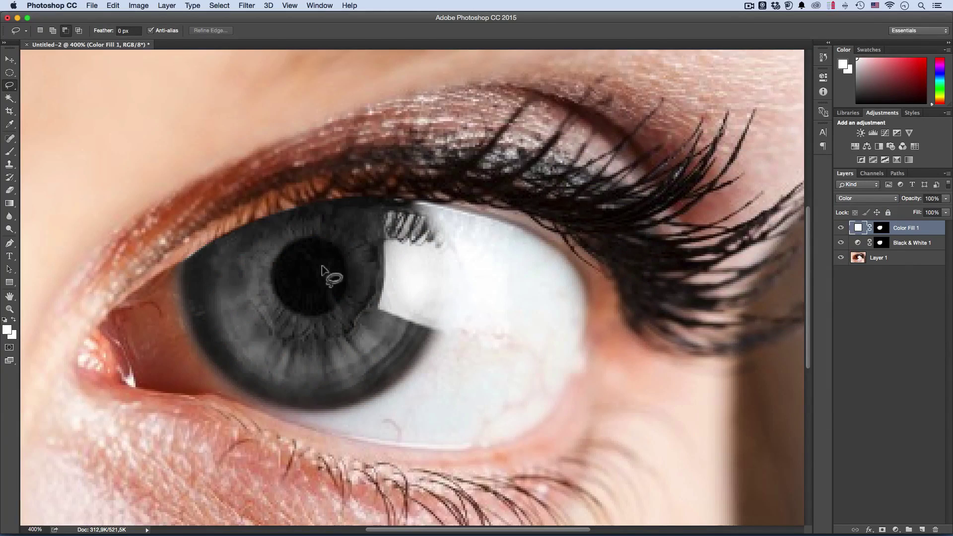
Change the iris fill layer's colour to the muted blue 4e73a1.
double_click(858, 228)
left_click_drag(585, 135, 610, 123)
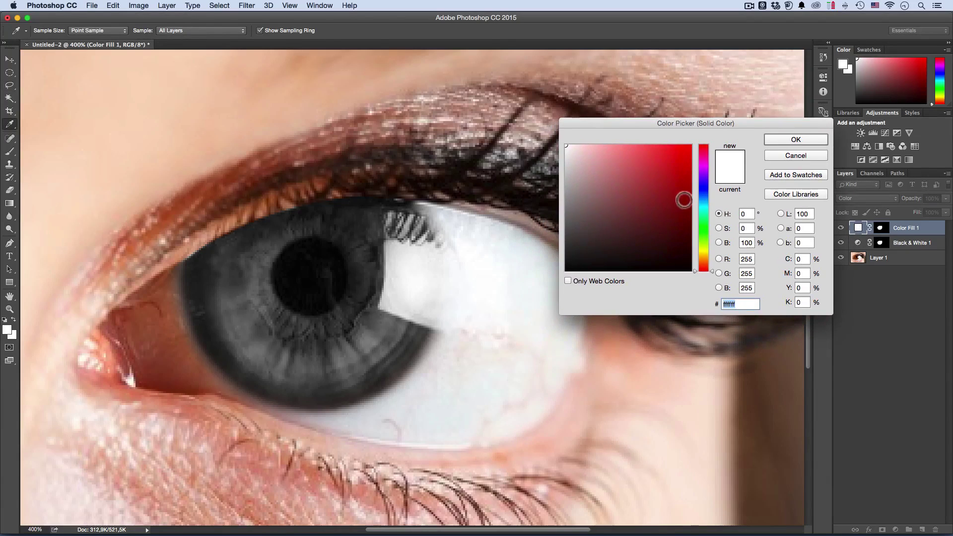
left_click(704, 204)
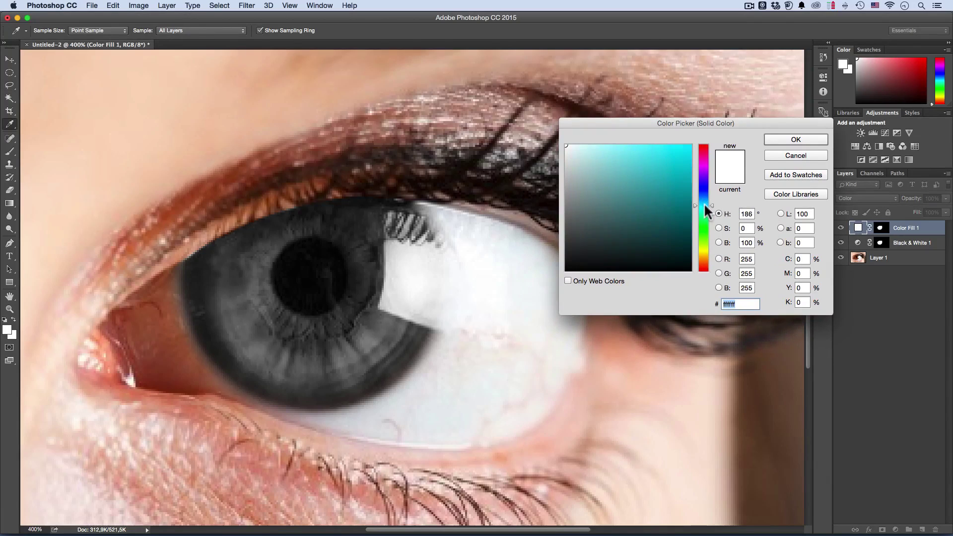
left_click(705, 197)
left_click(684, 174)
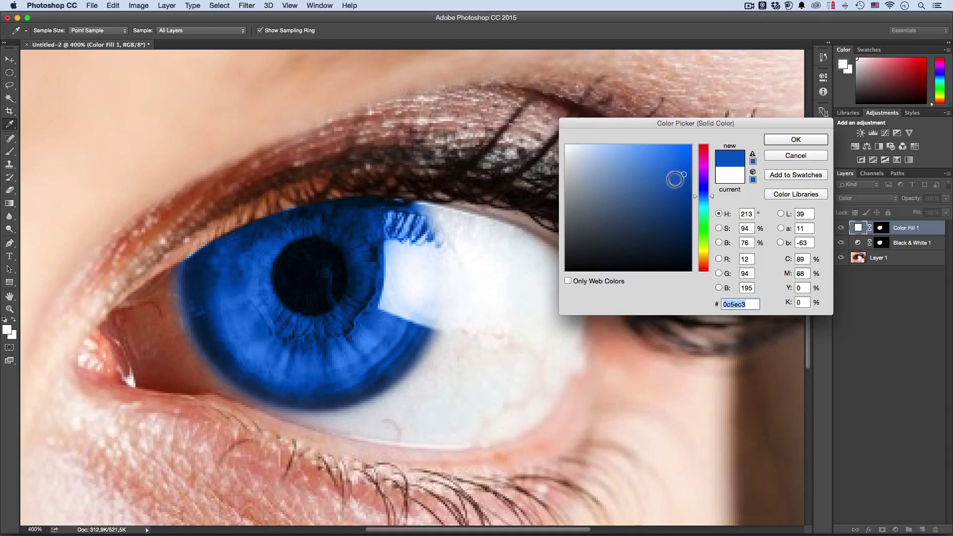
left_click(648, 159)
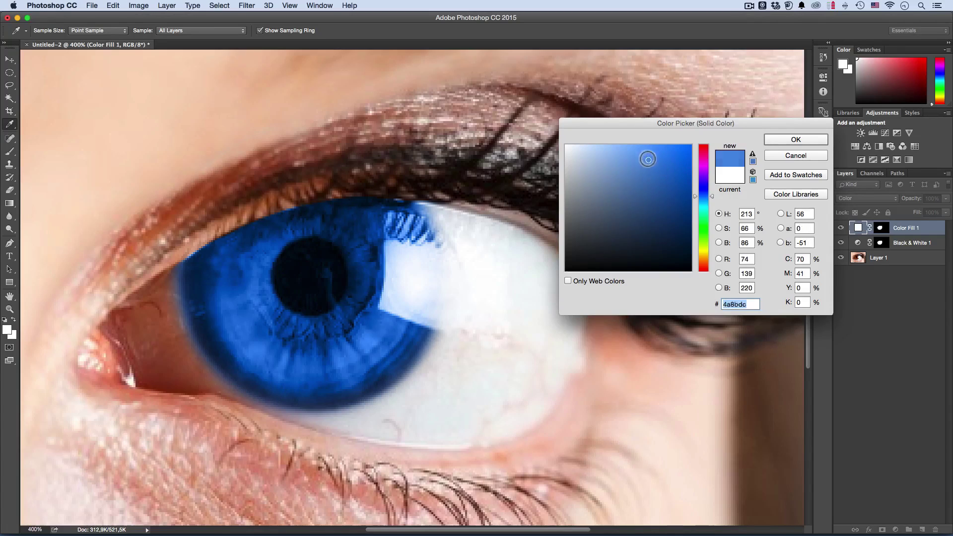
mouse_move(648, 159)
left_mouse_down()
mouse_move(627, 167)
mouse_move(615, 145)
mouse_move(601, 153)
mouse_move(614, 171)
mouse_move(630, 168)
mouse_move(624, 201)
left_mouse_up()
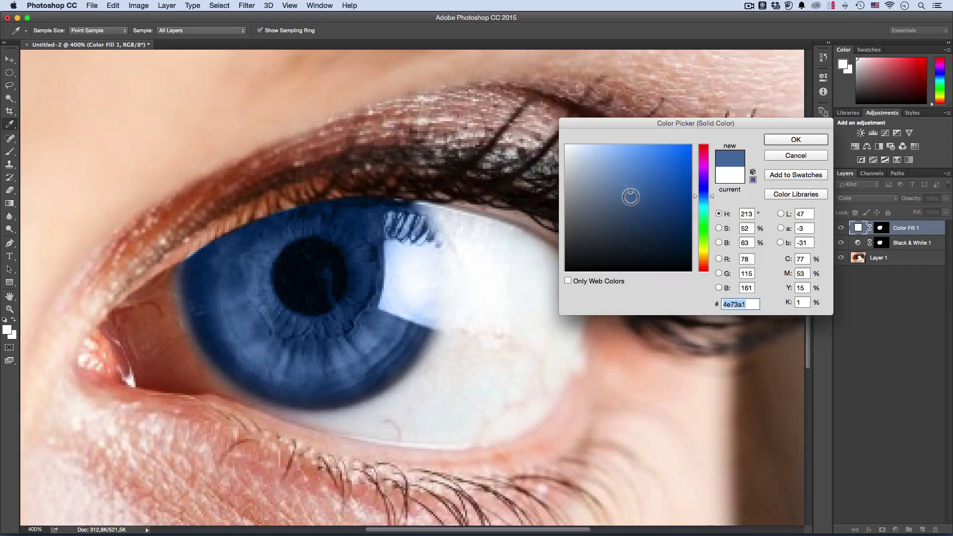
left_click(794, 141)
Add a Curves adjustment limited to the iris by the fill layer's mask, and brighten it with a curve point at input 114, output 153.
mouse_move(455, 222)
left_mouse_down()
mouse_move(448, 251)
mouse_move(393, 298)
mouse_move(439, 289)
left_mouse_up()
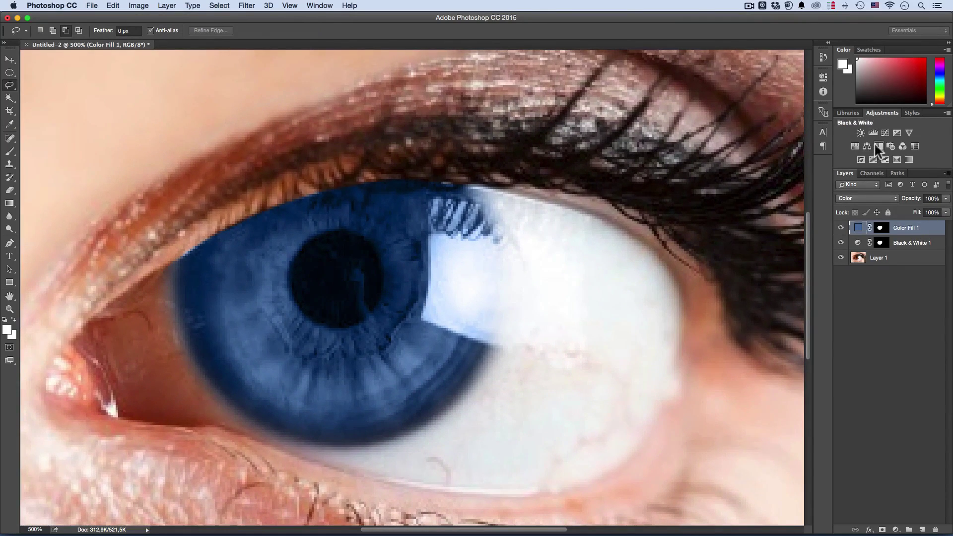
left_click(881, 228, "super")
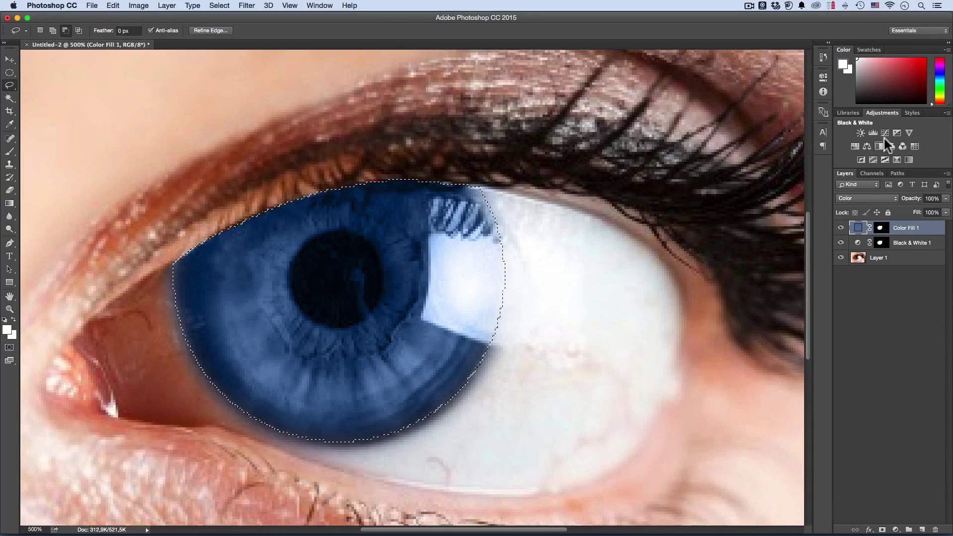
left_click(884, 132)
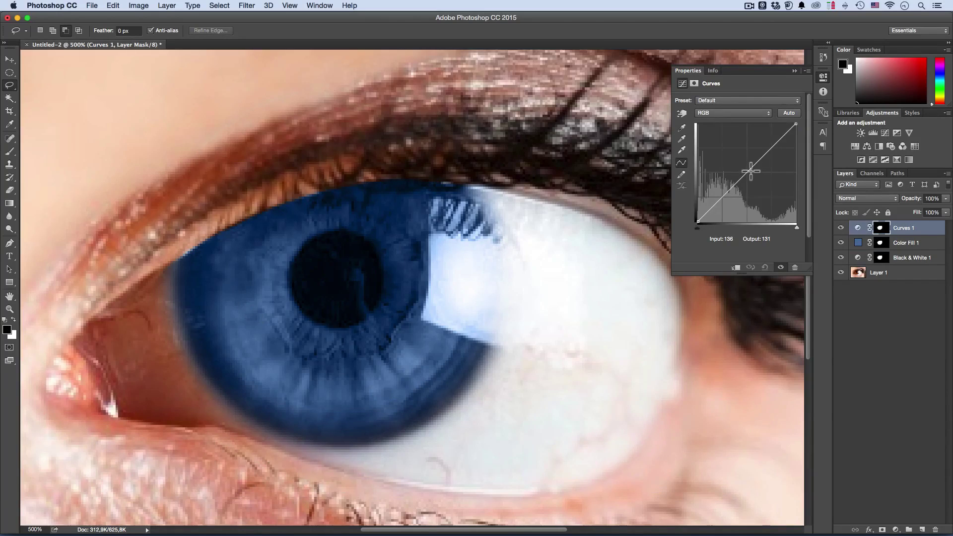
left_click_drag(750, 171, 741, 163)
left_click(406, 271, "alt+super")
left_click(406, 270, "alt+super")
left_click(406, 273, "alt+super")
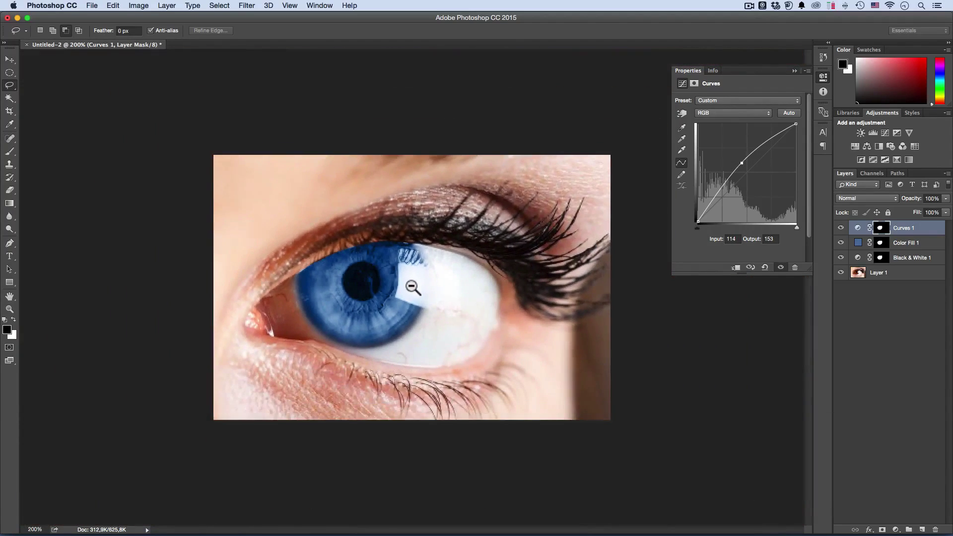
left_click(404, 286, "alt+super")
left_click(397, 296, "super")
left_click(397, 296, "super")
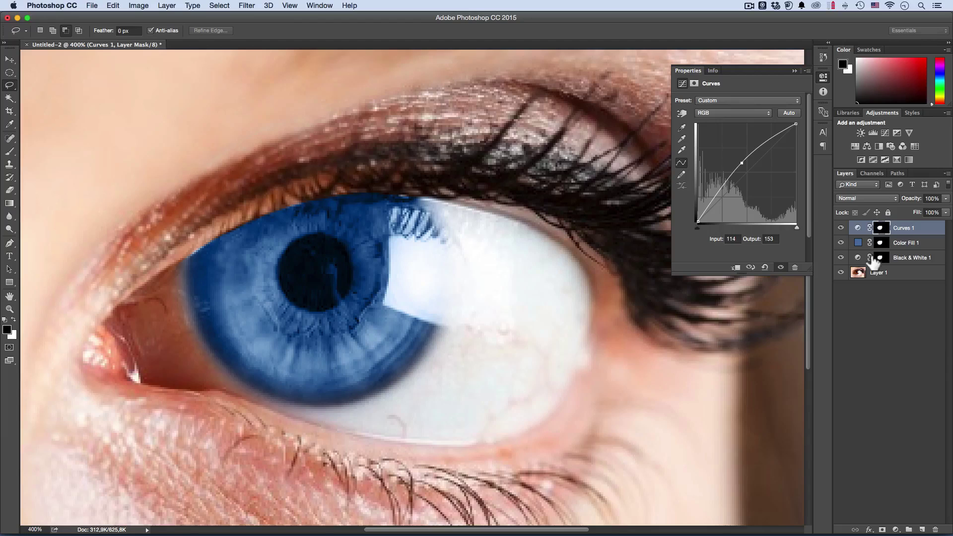
Duplicate the Curves 1 adjustment layer together with its iris mask.
left_click(903, 228)
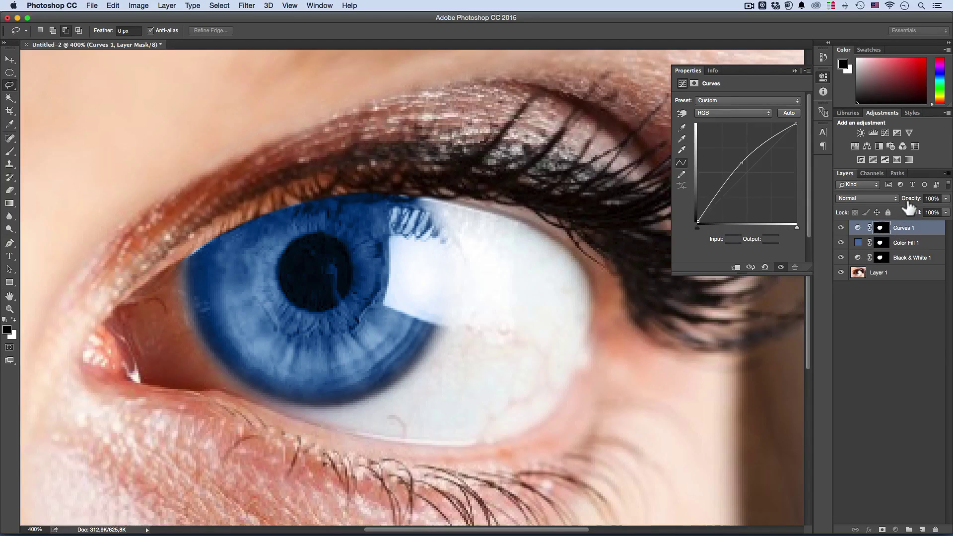
left_click_drag(909, 199, 952, 227)
left_click(913, 333)
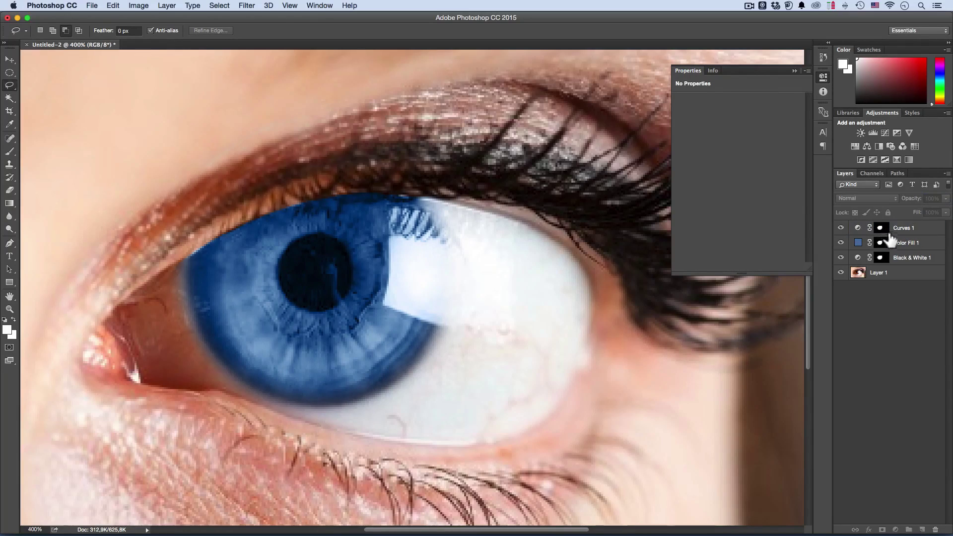
left_click(881, 229)
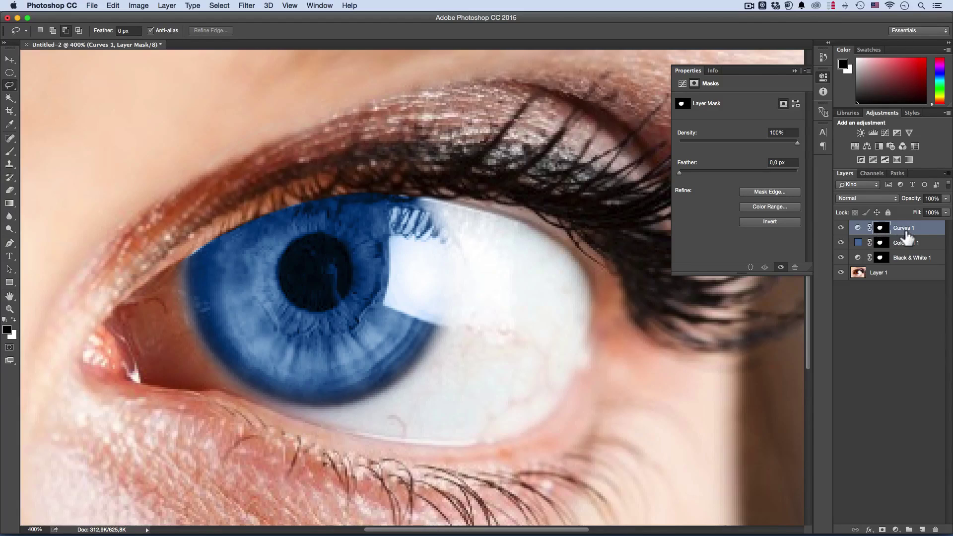
key("super+j")
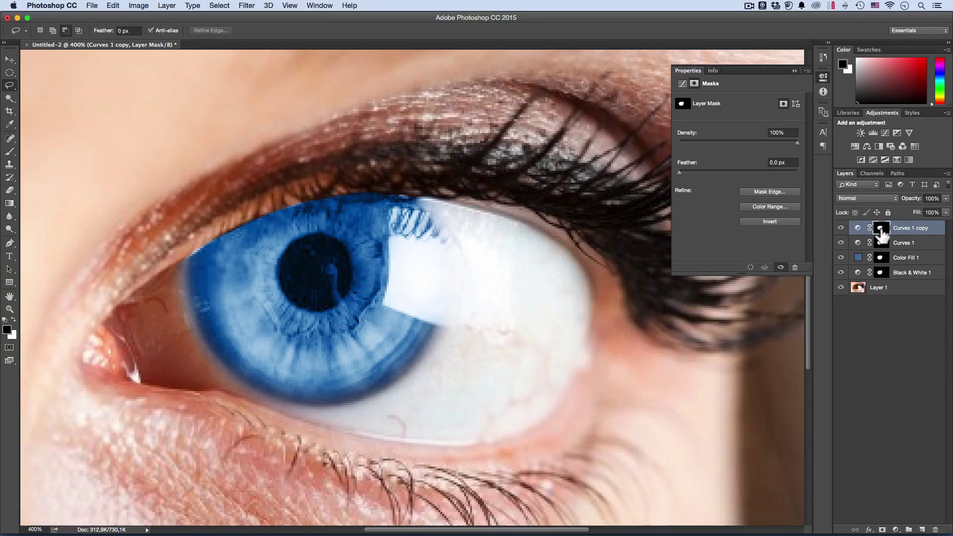
Inspect the duplicated Curves layer's mask on its own, set the Lasso feather to 5 px, and return to the image.
key("alt")
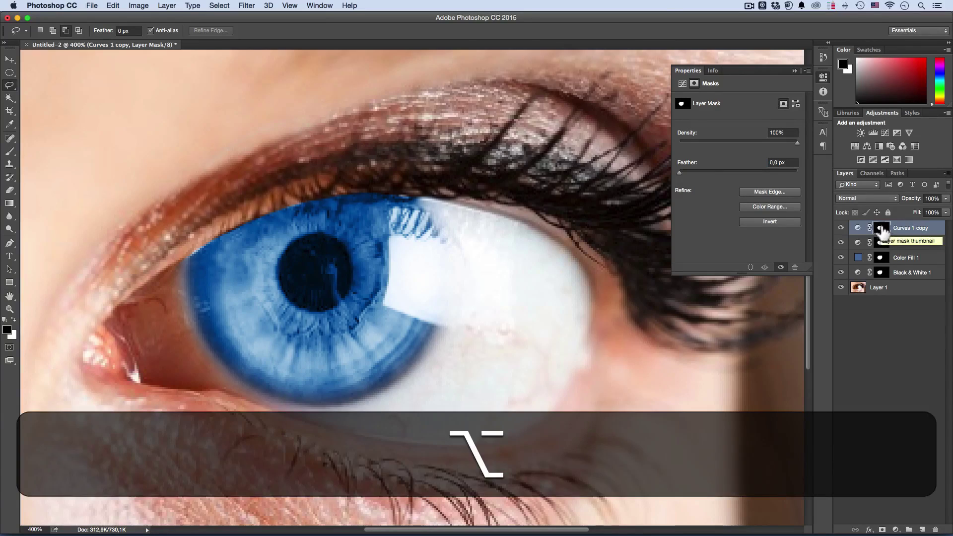
left_click(881, 230, "alt")
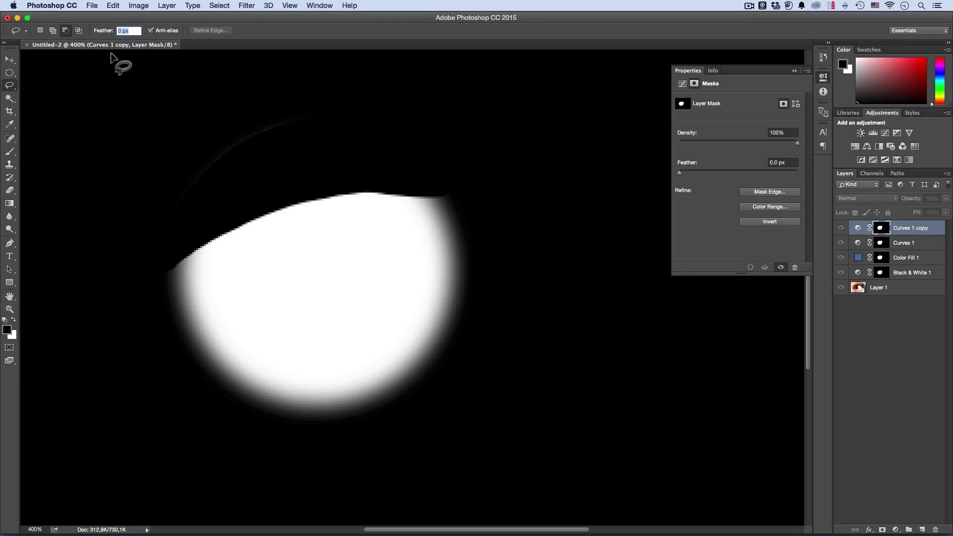
type("5")
key("Return")
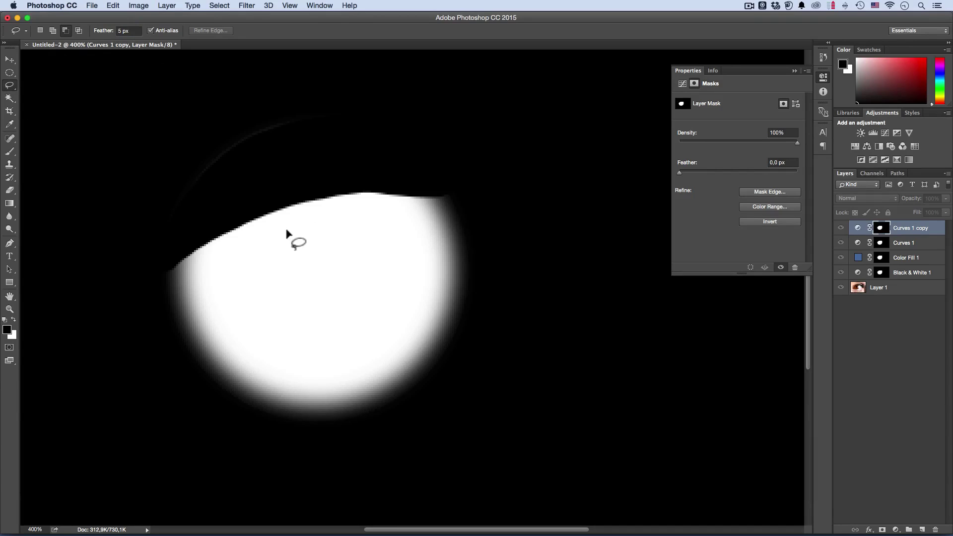
key("alt")
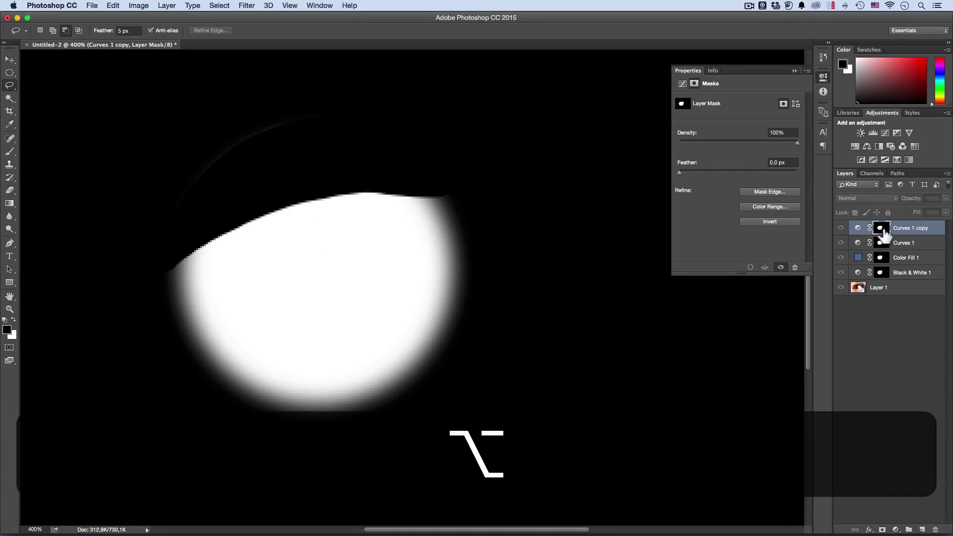
left_click(876, 234, "alt")
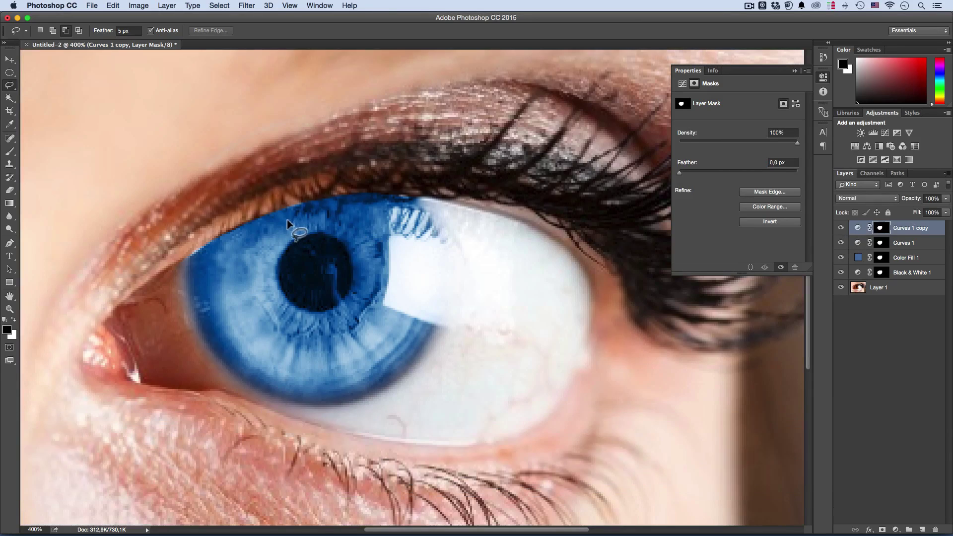
mouse_move(287, 219)
left_mouse_down()
mouse_move(256, 257)
mouse_move(265, 329)
mouse_move(300, 350)
mouse_move(386, 316)
left_mouse_up()
mouse_move(390, 269)
left_mouse_down()
mouse_move(379, 213)
mouse_move(293, 216)
left_mouse_up()
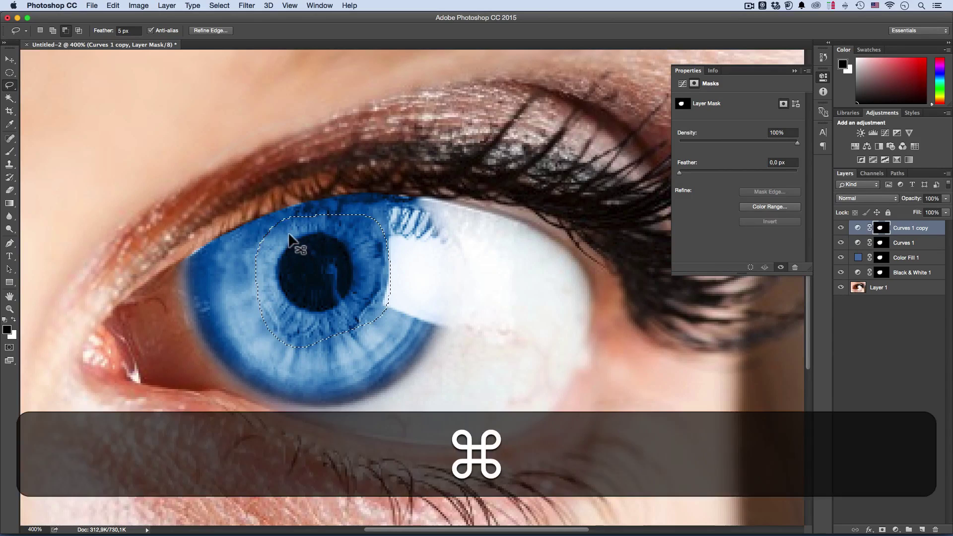
key("super+d")
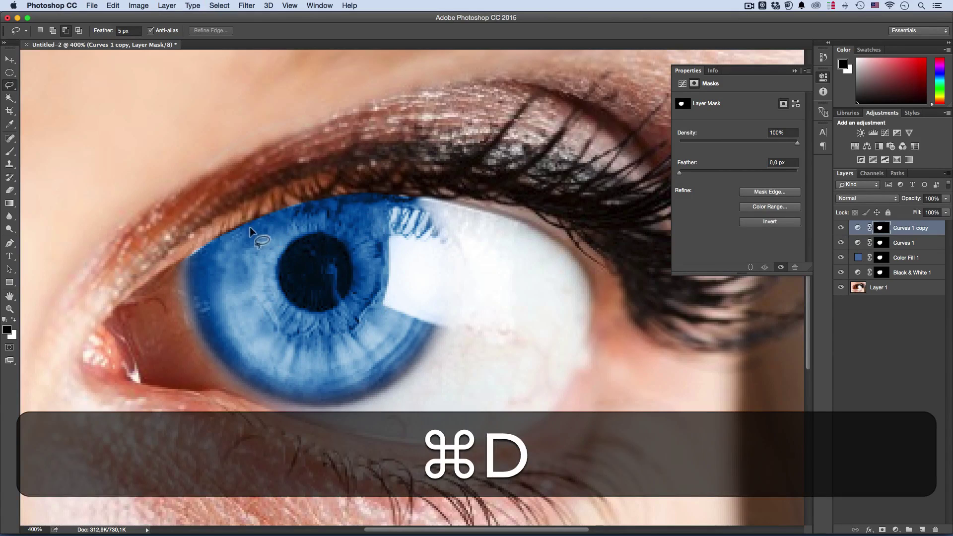
Lasso the pupil and inner iris, leaving out the outer ring, and show the Curves 1 copy mask on its own.
mouse_move(231, 290)
left_mouse_down()
mouse_move(238, 323)
mouse_move(277, 365)
mouse_move(314, 371)
mouse_move(402, 327)
left_mouse_up()
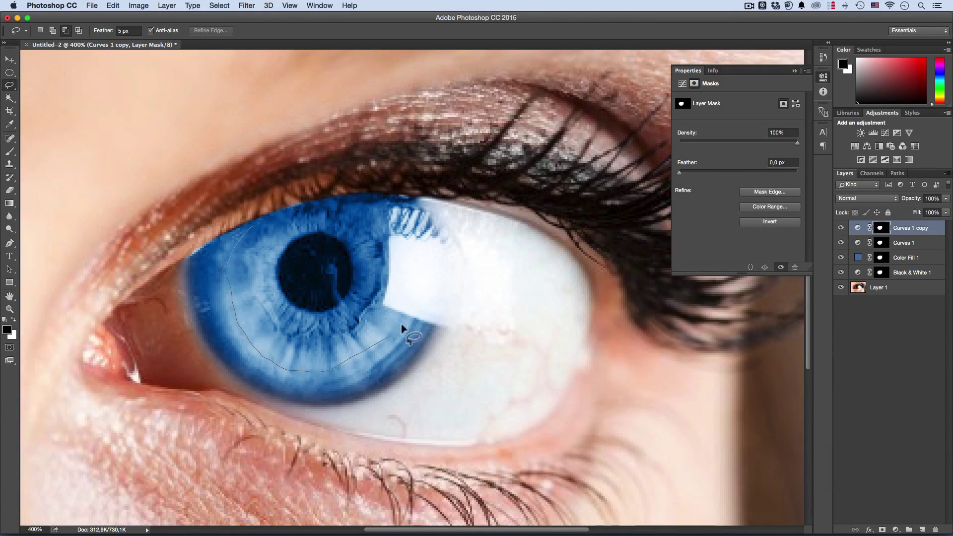
left_click_drag(305, 218, 246, 233)
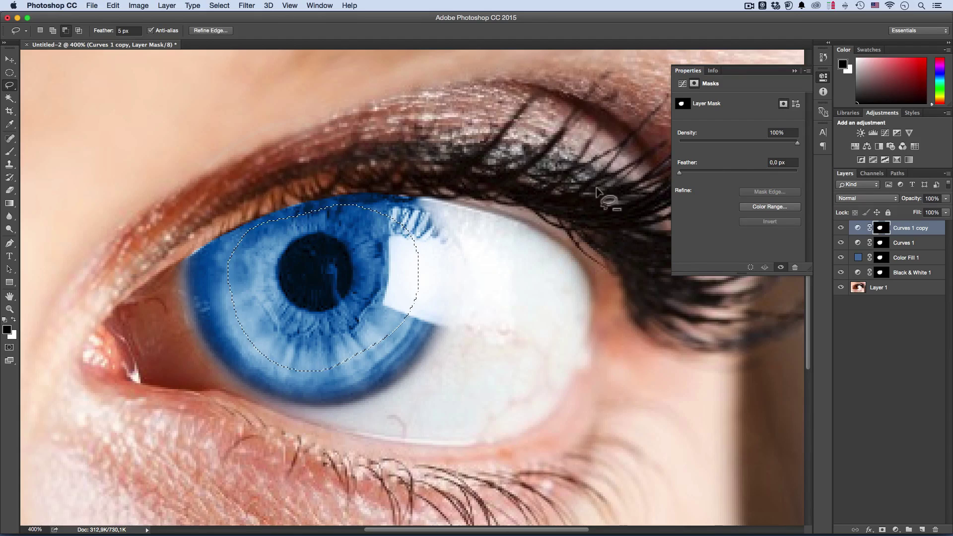
left_click(881, 232, "alt")
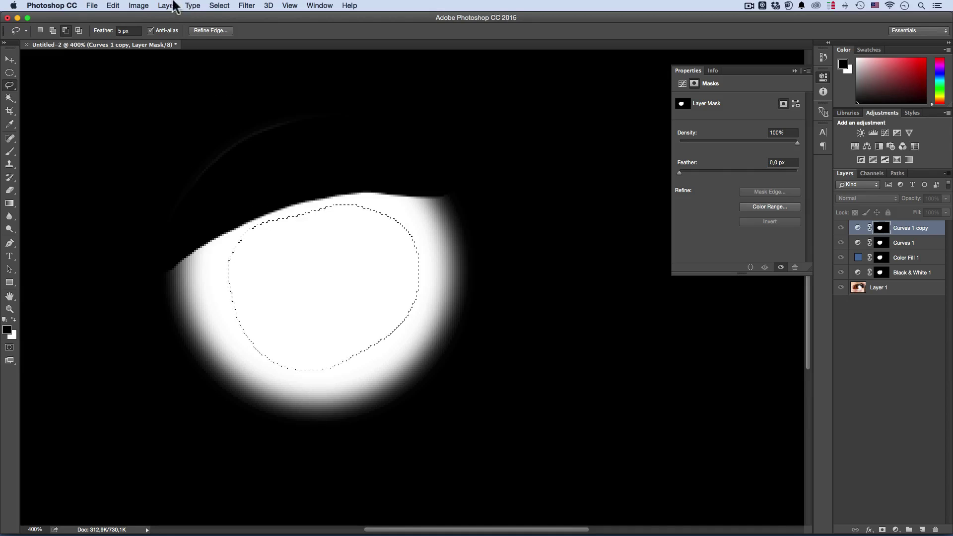
Fill the selected inner iris with black on the Curves 1 copy mask, remove the selection and return to the image.
left_click(113, 6)
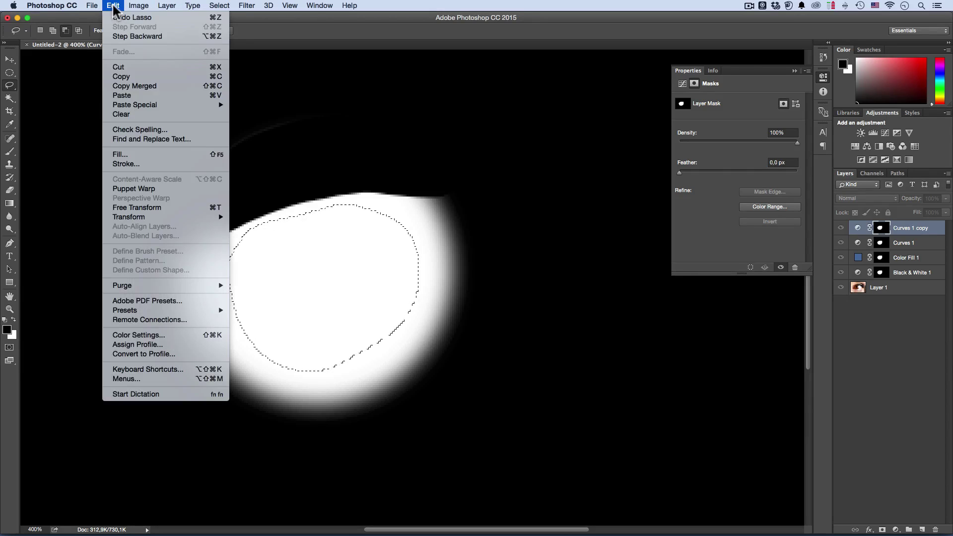
left_click(122, 155)
left_click(474, 216)
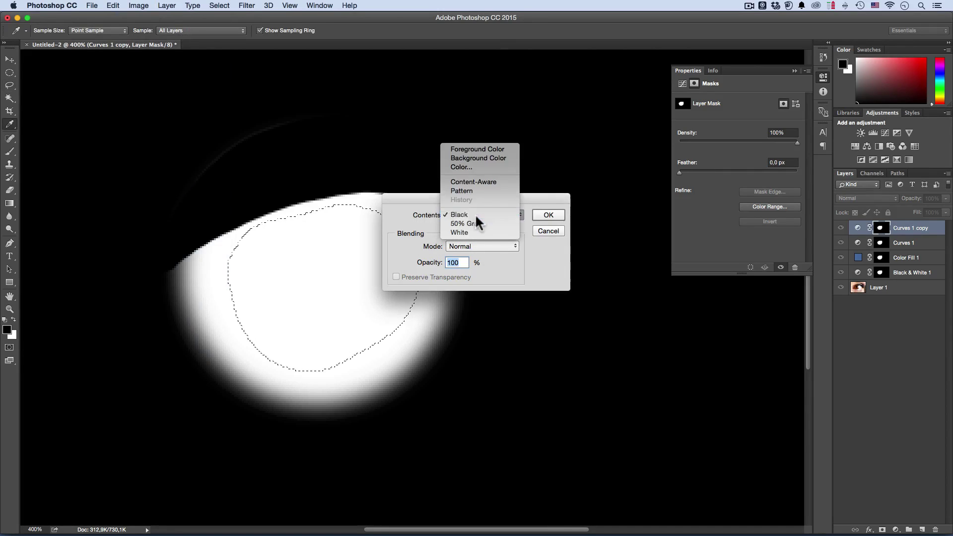
left_click(478, 217)
left_click(549, 214)
key("l")
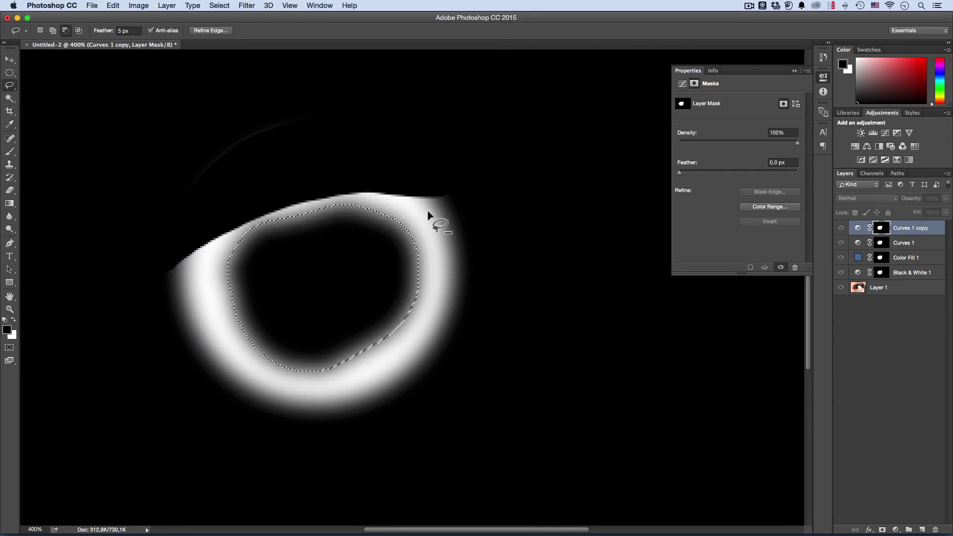
left_click(219, 5)
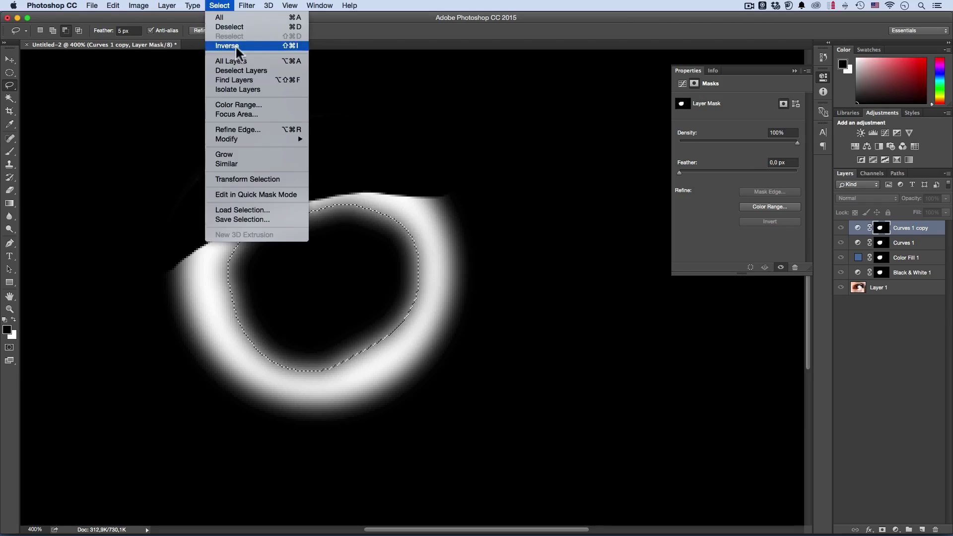
left_click(359, 75)
key("super+d")
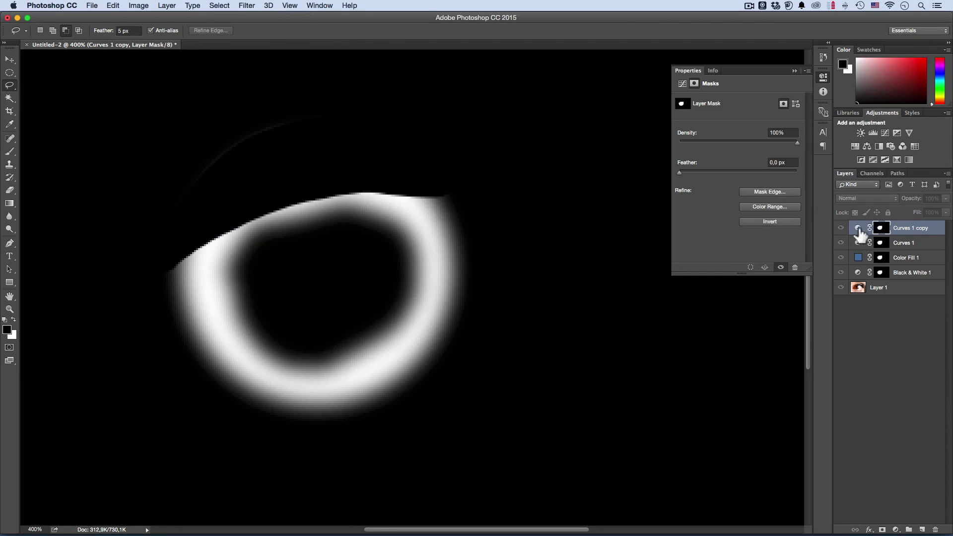
left_click(880, 229, "alt")
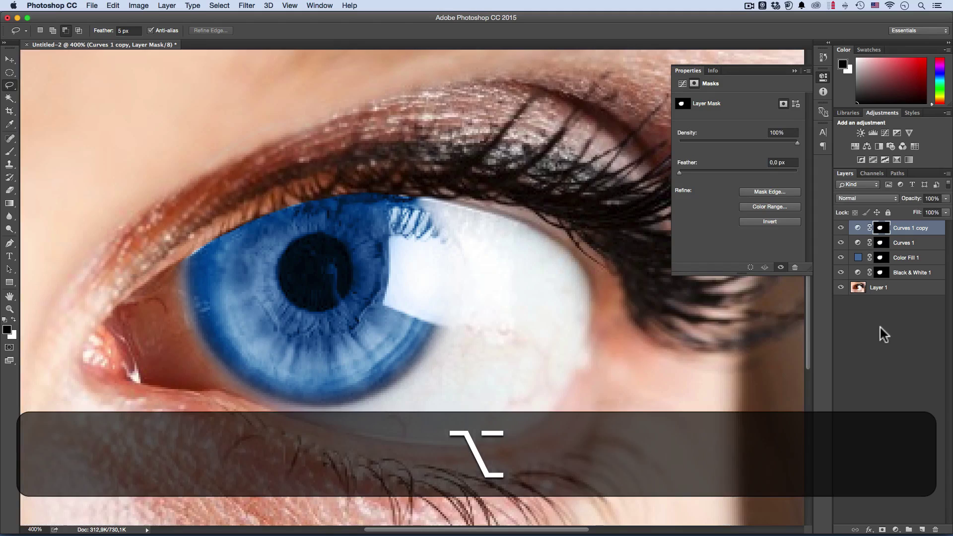
Brighten the outer iris ring by moving the Curves 1 copy point to input 104, output 191.
left_click(858, 229)
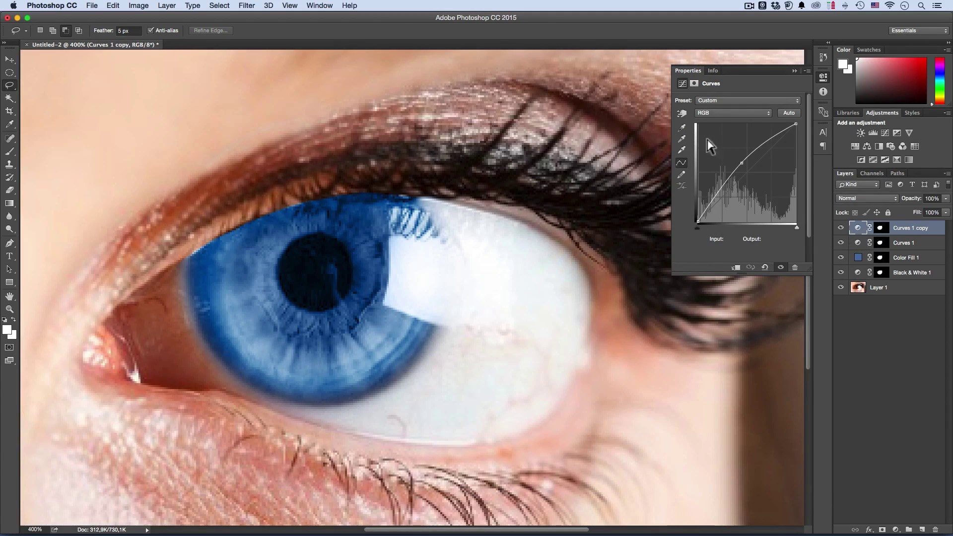
left_click(742, 163)
left_click_drag(752, 174, 738, 148)
left_click(410, 254, "alt")
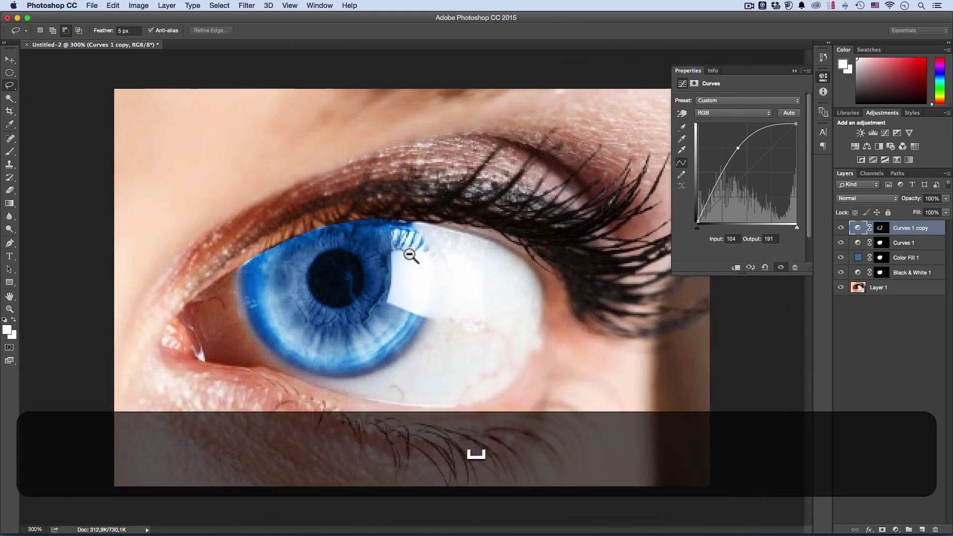
left_click(410, 254, "alt")
left_click(410, 255, "alt")
left_click(407, 286, "super")
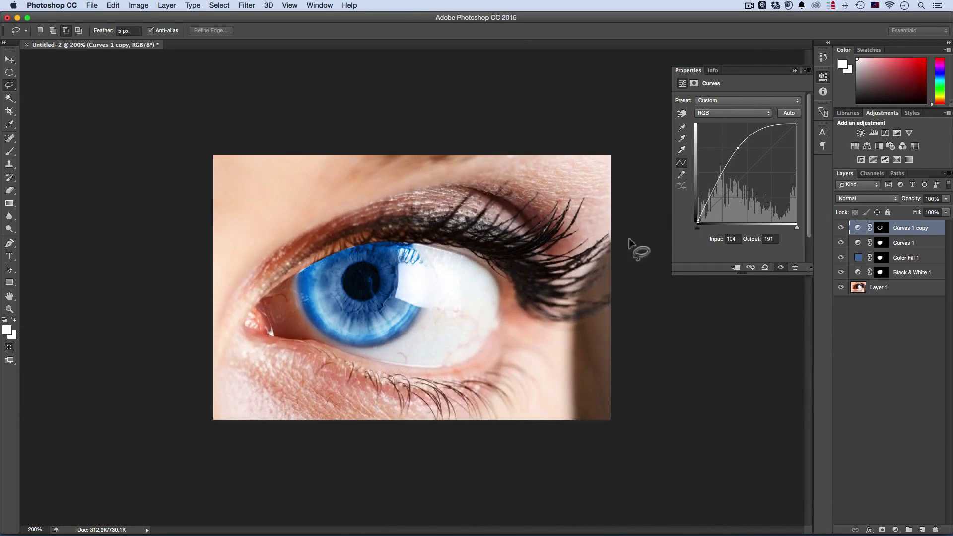
Compare the recoloured eye with the original by showing Layer 1 alone and restoring all layers.
left_click(841, 287, "alt")
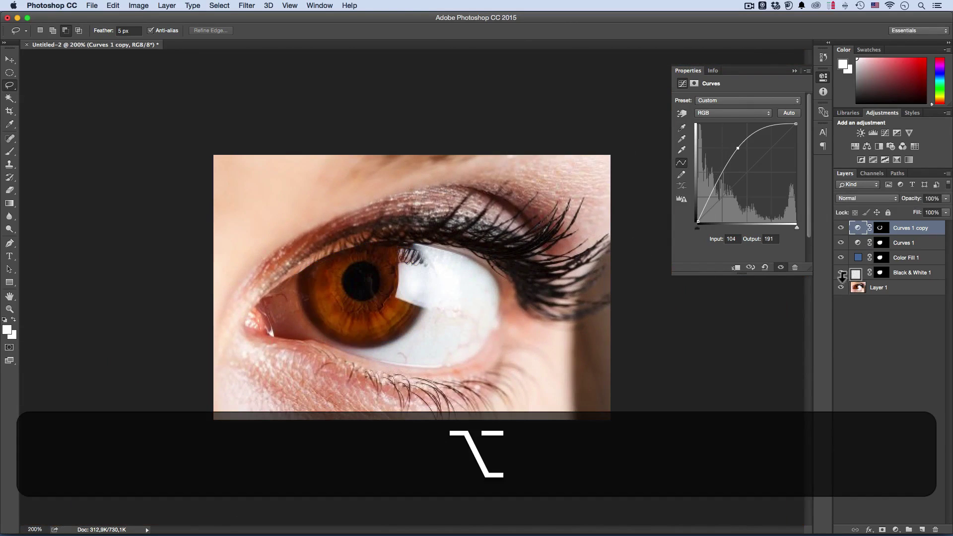
left_click(841, 275, "alt")
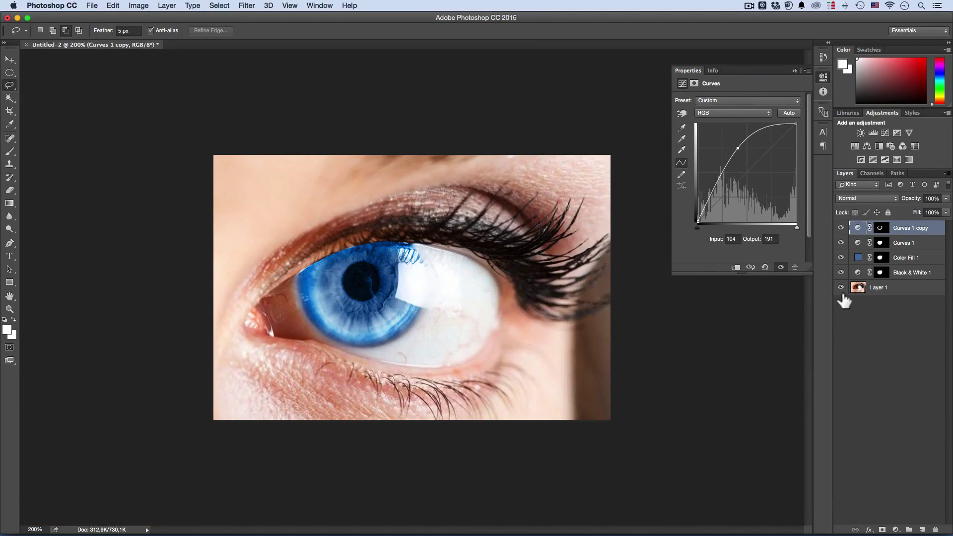
key("super+space")
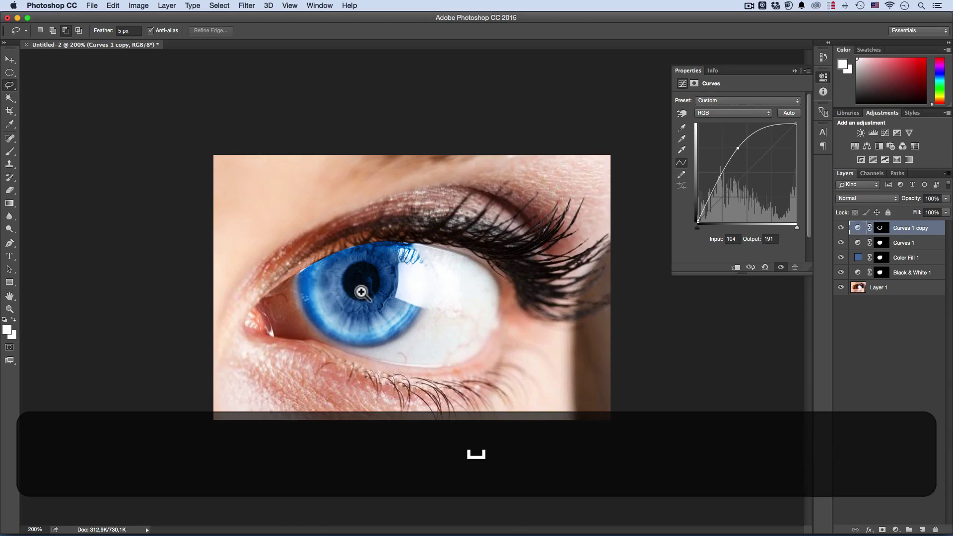
left_click(361, 291, "super")
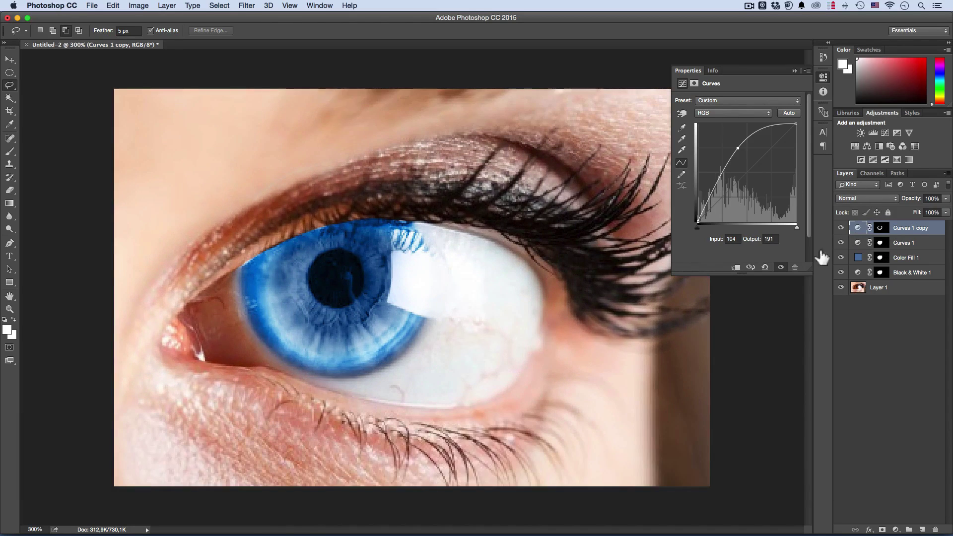
Hide the Curves 1 copy layer and duplicate the Curves 1 adjustment layer again.
left_click(841, 228)
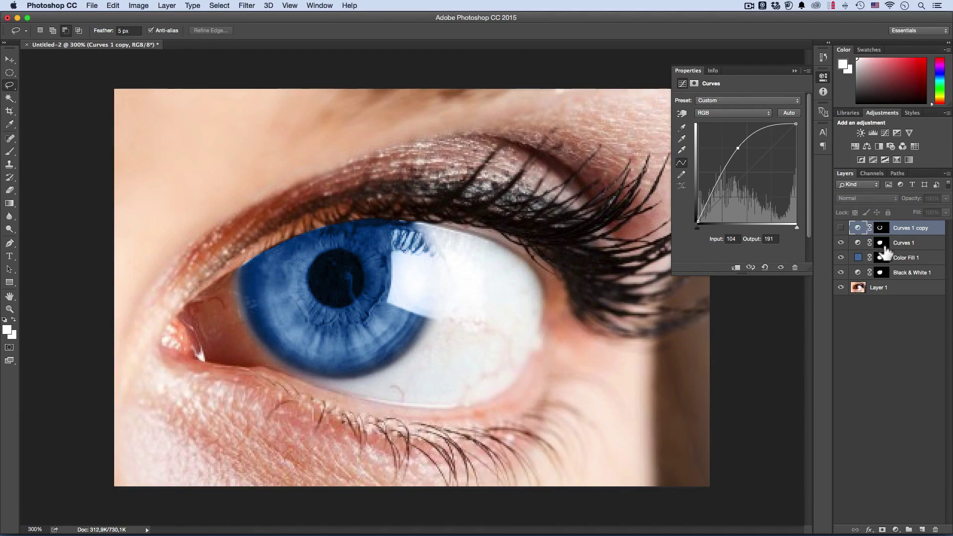
left_click(882, 243)
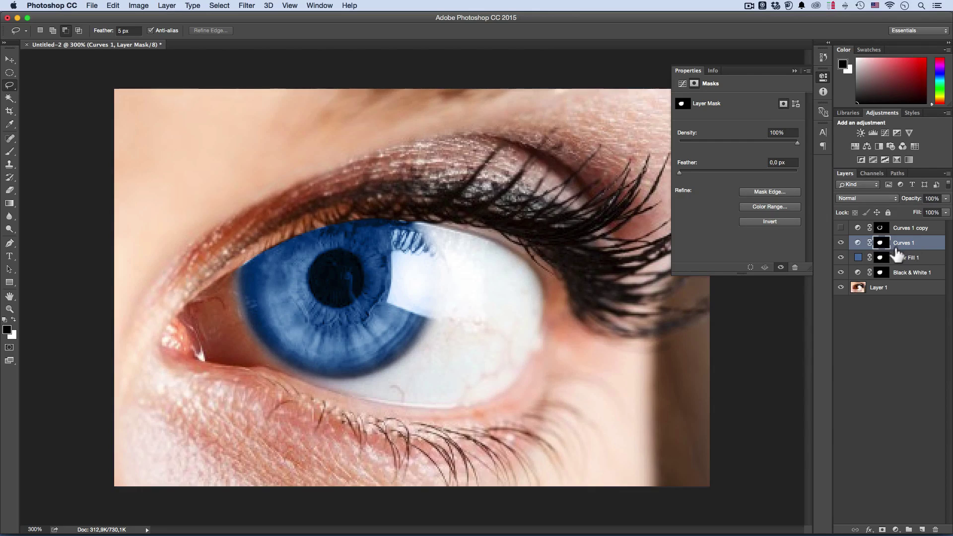
key("super+j")
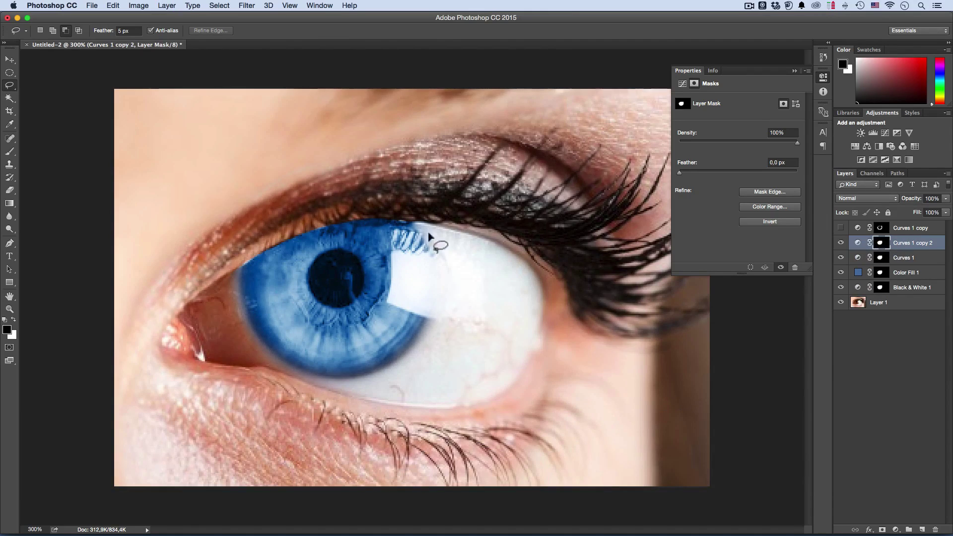
Select the inner iris around the pupil freehand with the Lasso tool, using a 5 px feather.
left_click(315, 283, "super")
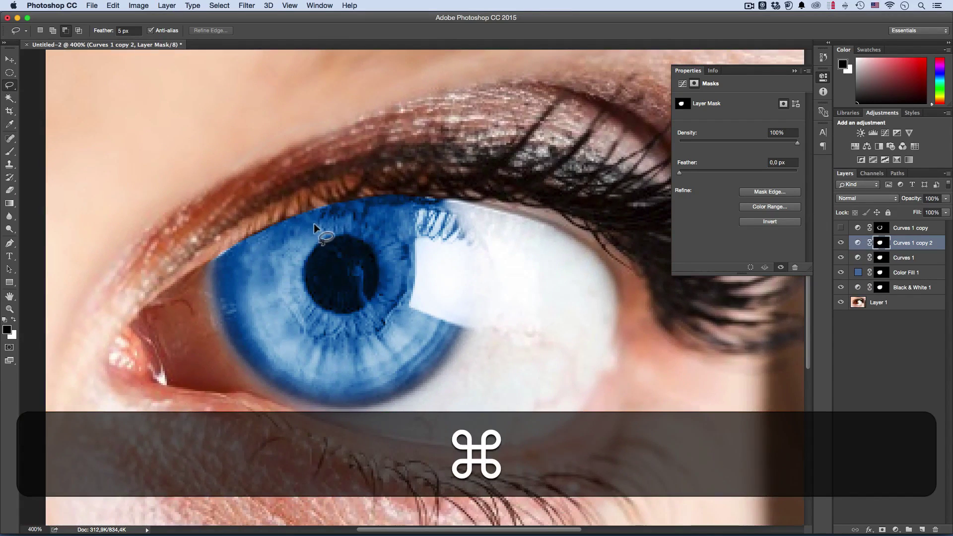
mouse_move(301, 230)
left_mouse_down()
mouse_move(274, 265)
mouse_move(291, 311)
left_mouse_up()
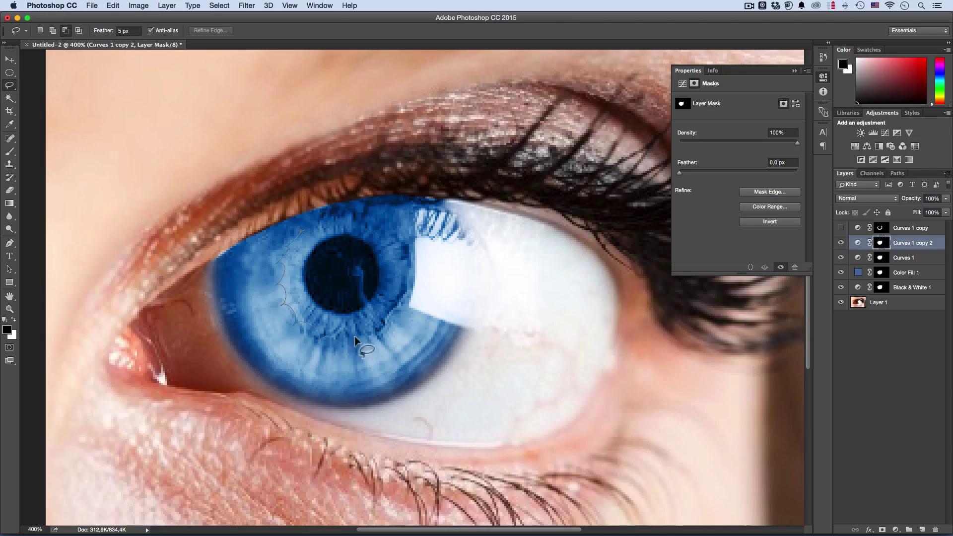
mouse_move(354, 340)
left_mouse_down()
mouse_move(393, 333)
mouse_move(413, 313)
mouse_move(395, 235)
mouse_move(368, 222)
left_mouse_up()
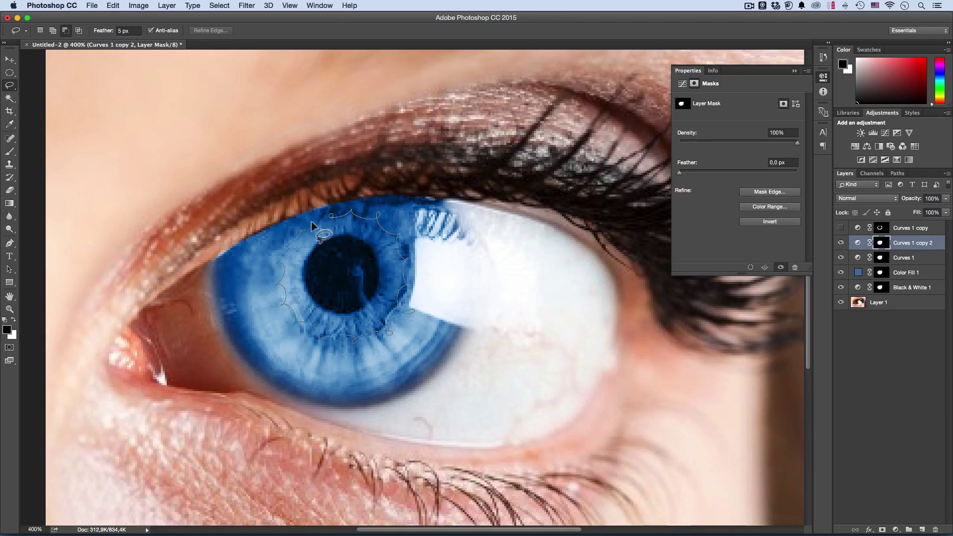
left_click_drag(287, 237, 294, 233)
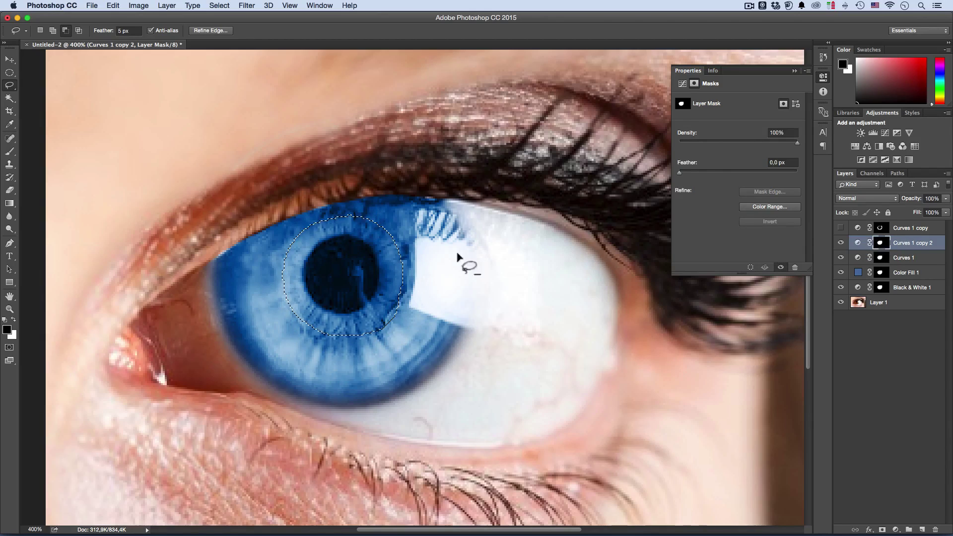
On the Curves 1 copy 2 mask, invert the selection and fill it with black, then remove the selection and return to the image.
left_click(881, 243, "alt")
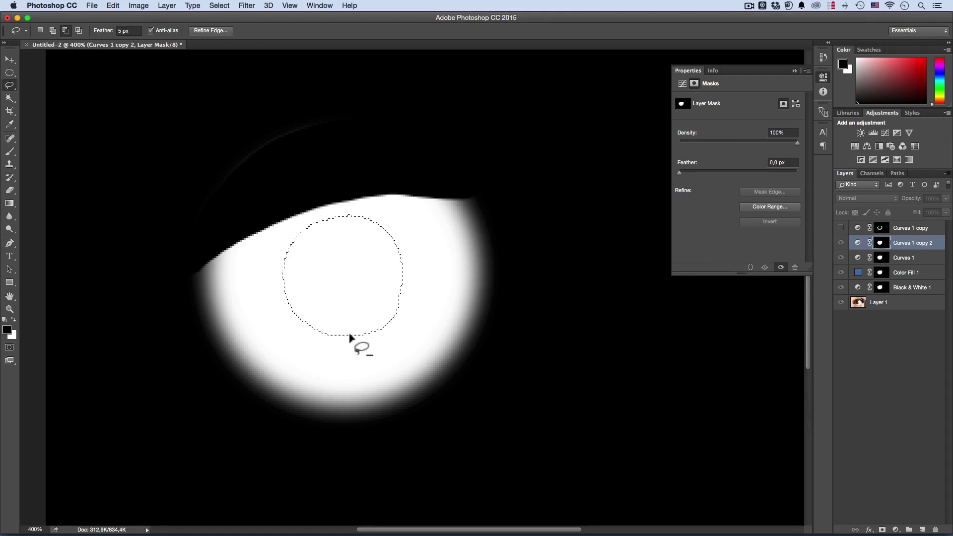
left_click(219, 6)
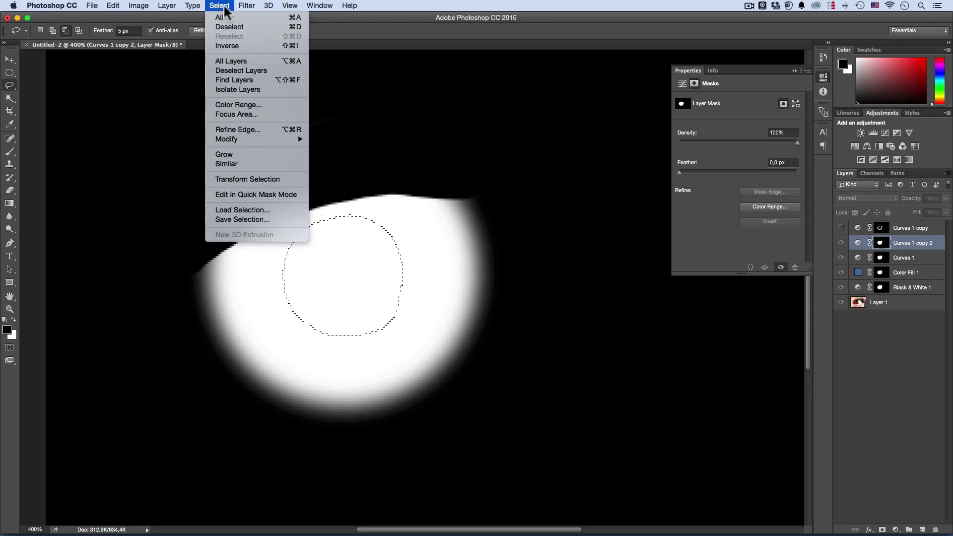
left_click(232, 41)
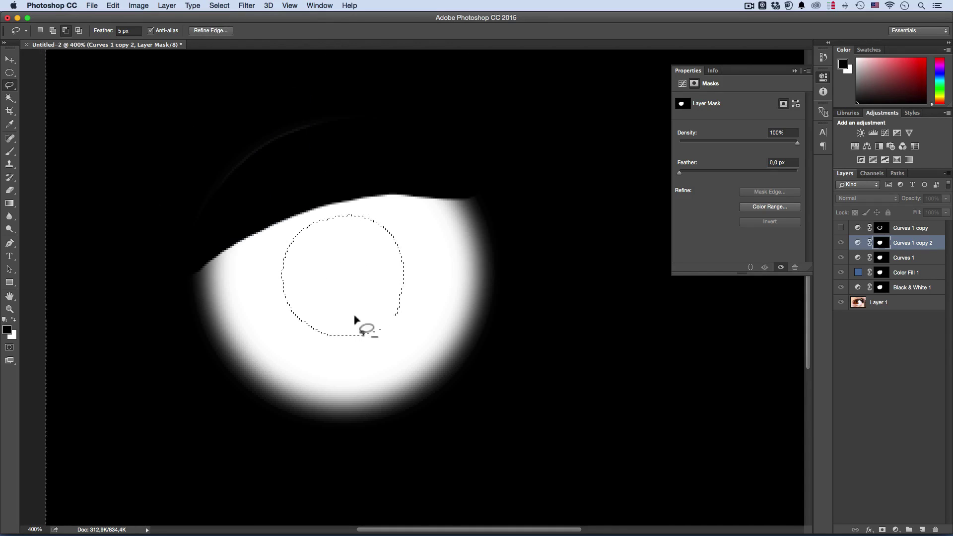
left_click(113, 6)
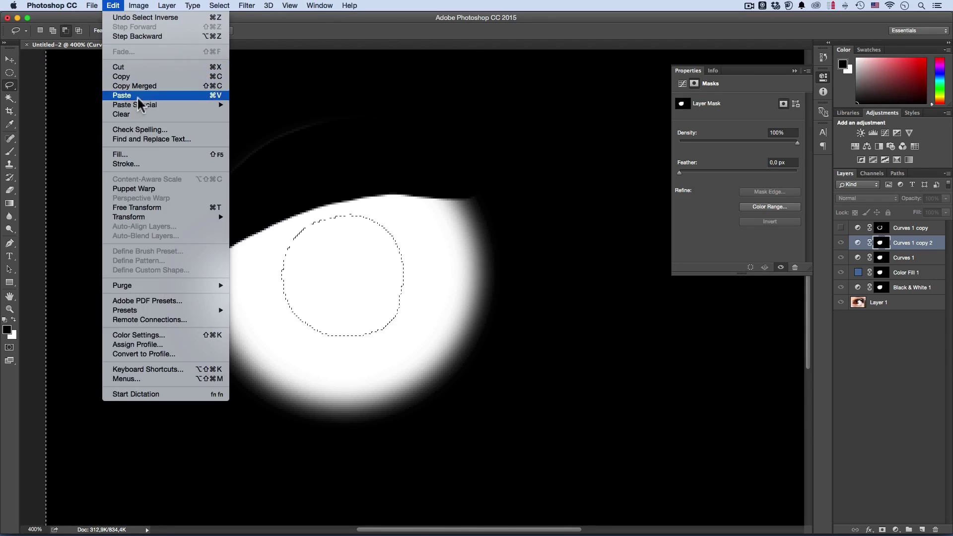
left_click(140, 154)
left_click(548, 215)
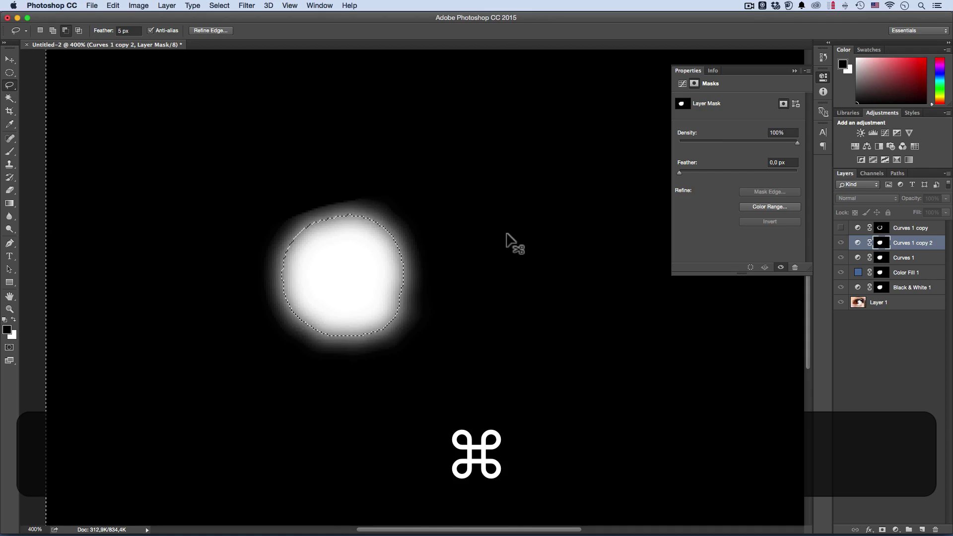
key("super+d")
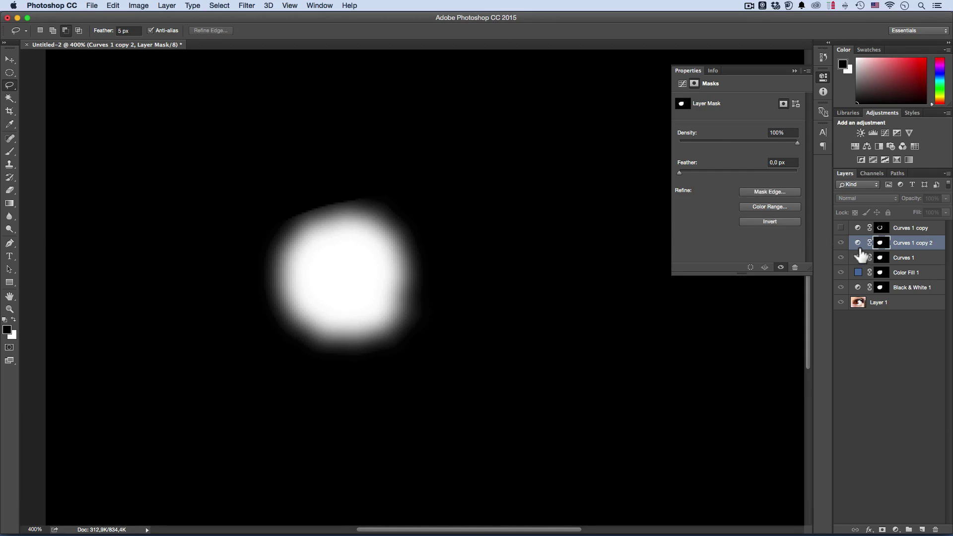
left_click(881, 243, "alt")
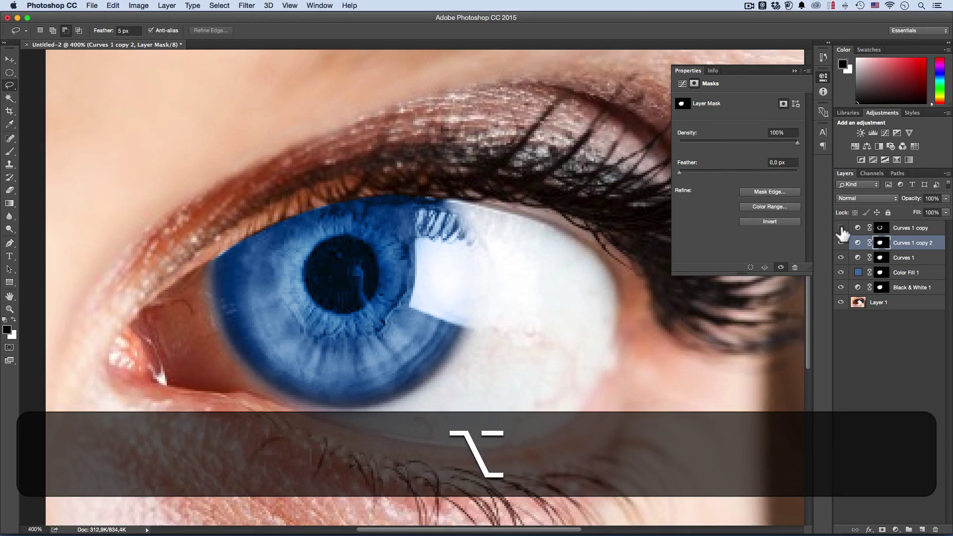
Darken the inner iris by moving the Curves 1 copy 2 point to input 157, output 86, and show the Curves 1 copy layer again.
left_click(858, 244)
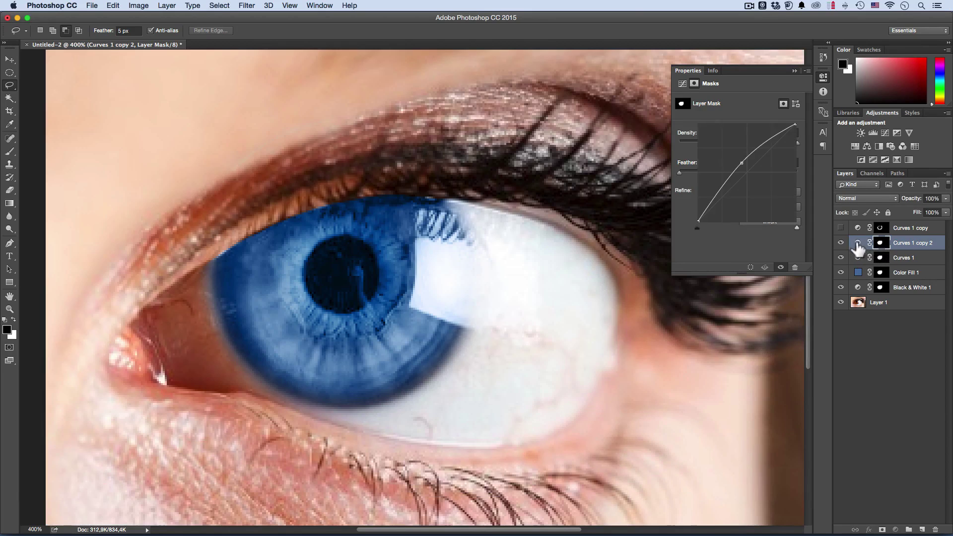
left_click_drag(743, 165, 758, 189)
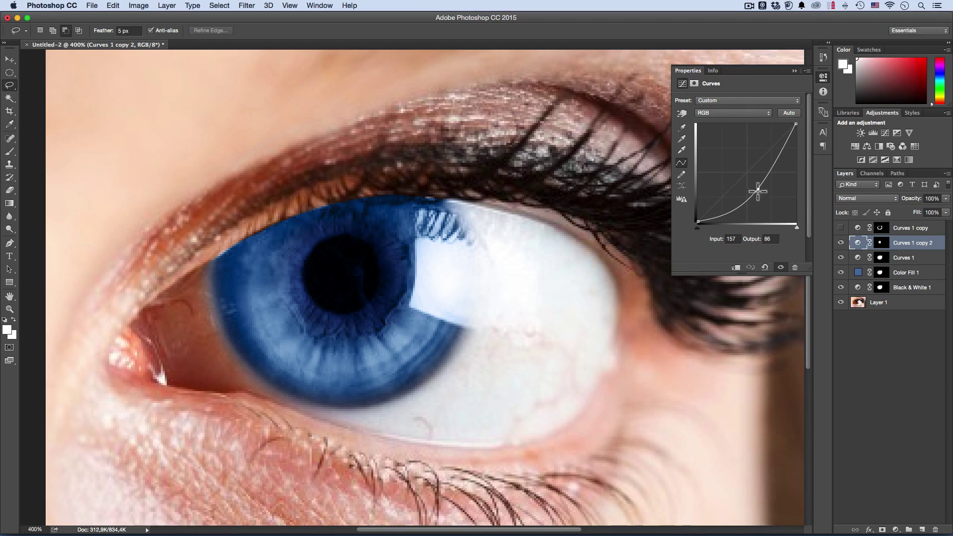
left_click(841, 228)
left_click(869, 334)
left_click_drag(437, 286, 417, 298)
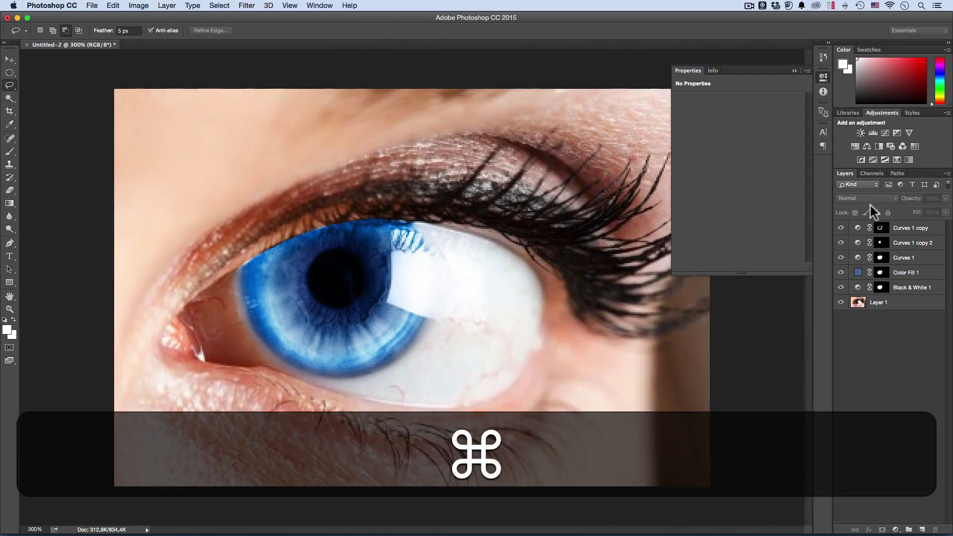
Soften both adjustments: set the Curves 1 copy 2 point to input 133, output 110, and the Curves 1 copy point to input 94, output 155.
left_click(898, 229)
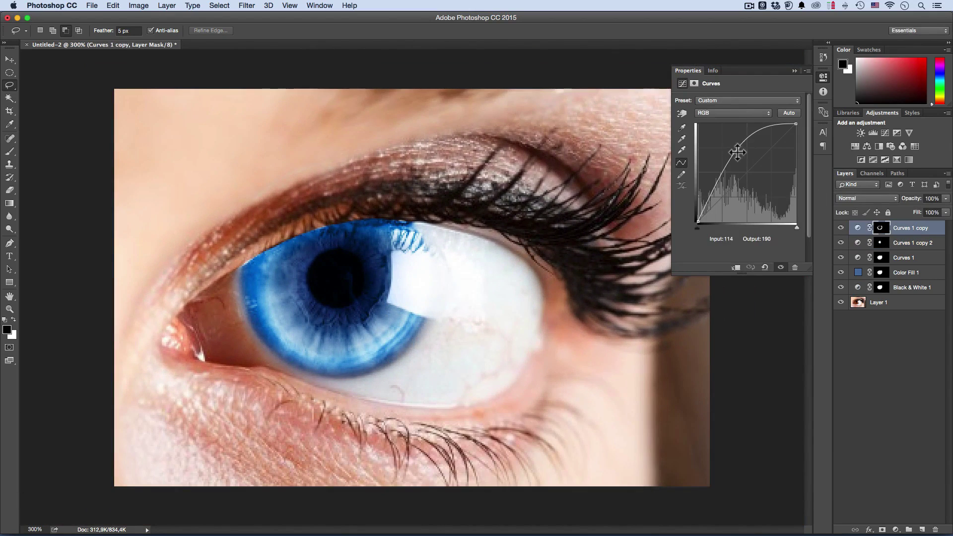
left_click(867, 247)
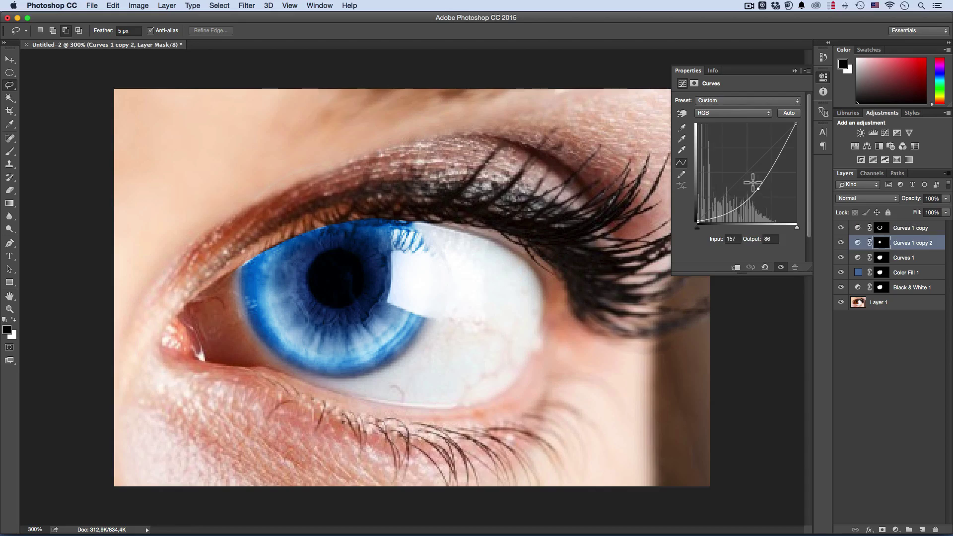
left_click_drag(750, 175, 752, 180)
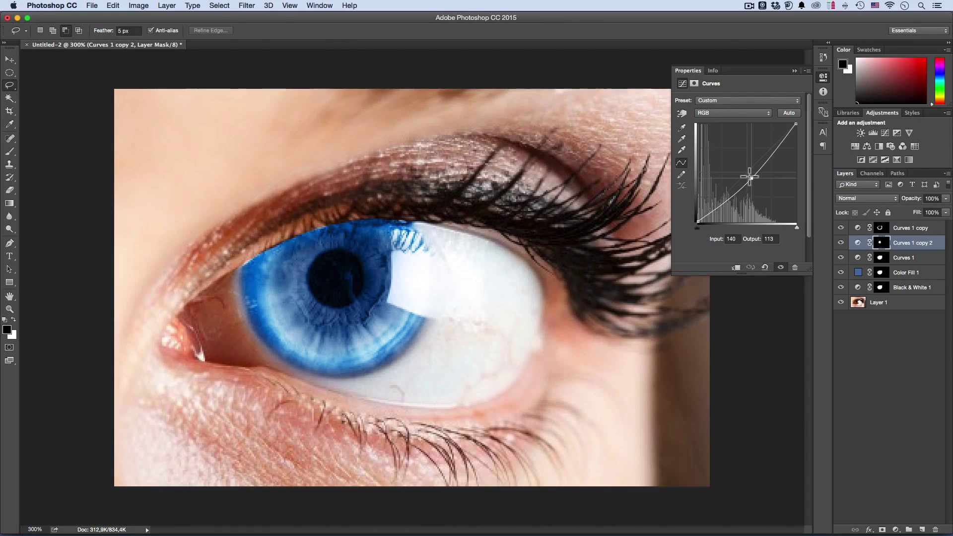
left_click_drag(750, 180, 751, 181)
key("super+z")
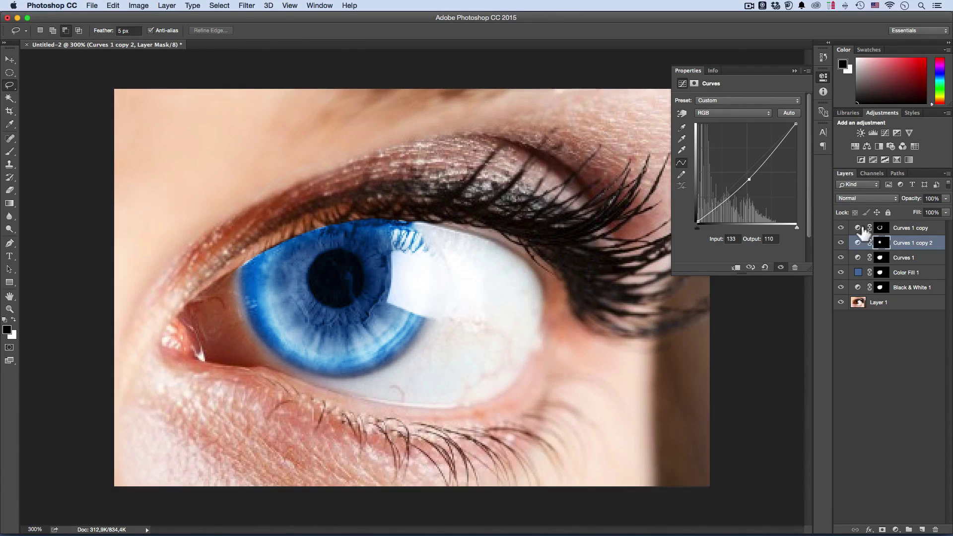
left_click(858, 228)
left_click_drag(738, 152, 734, 161)
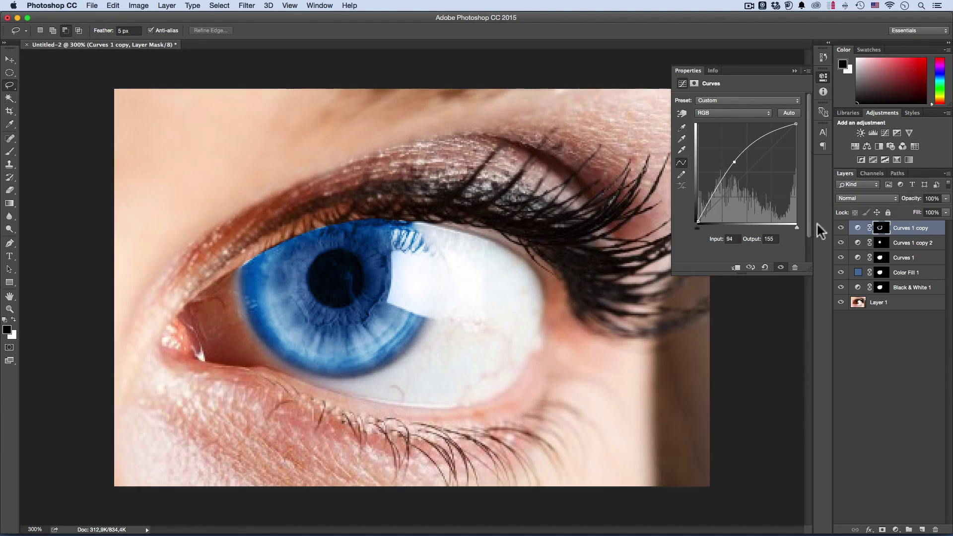
Duplicate the Color Fill 1 layer and select the layer mask of the copy.
left_click(905, 275)
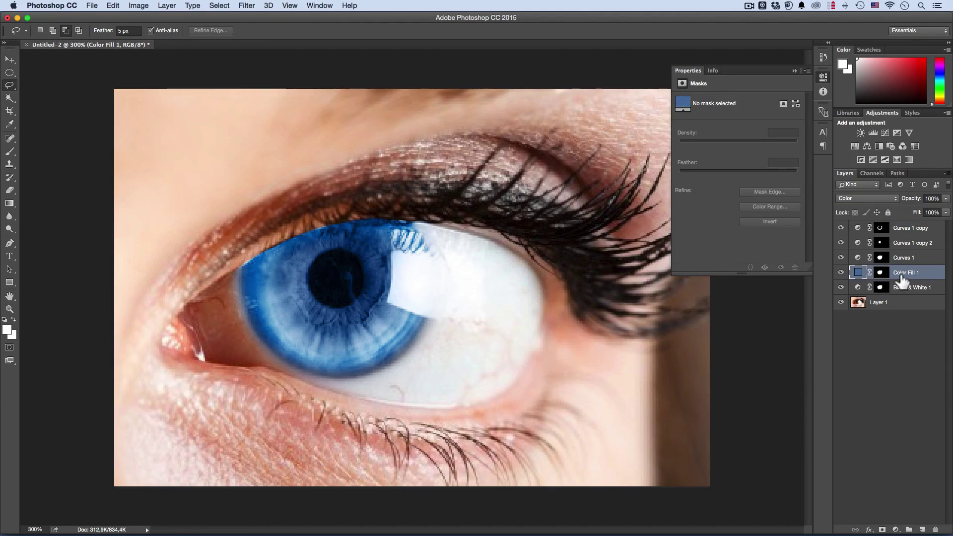
key("super+j")
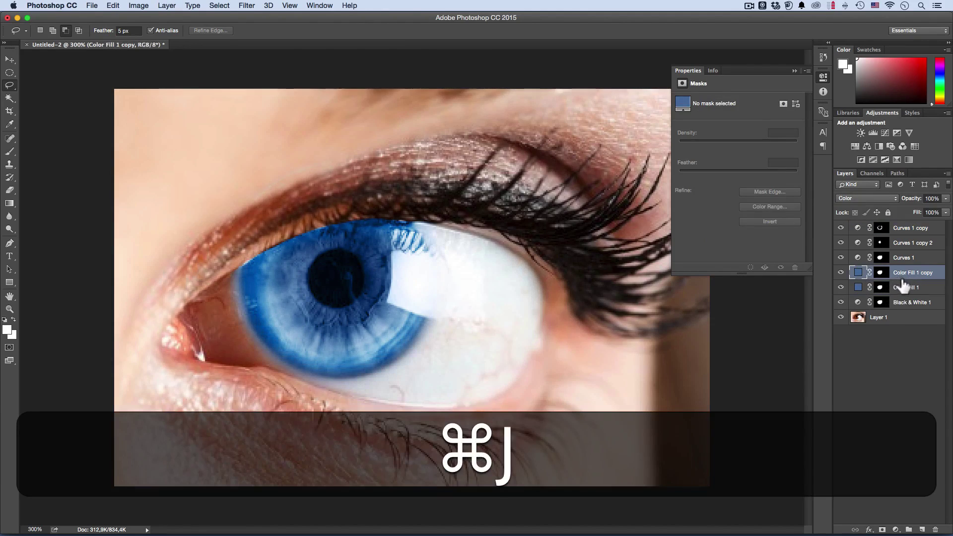
left_click(881, 275)
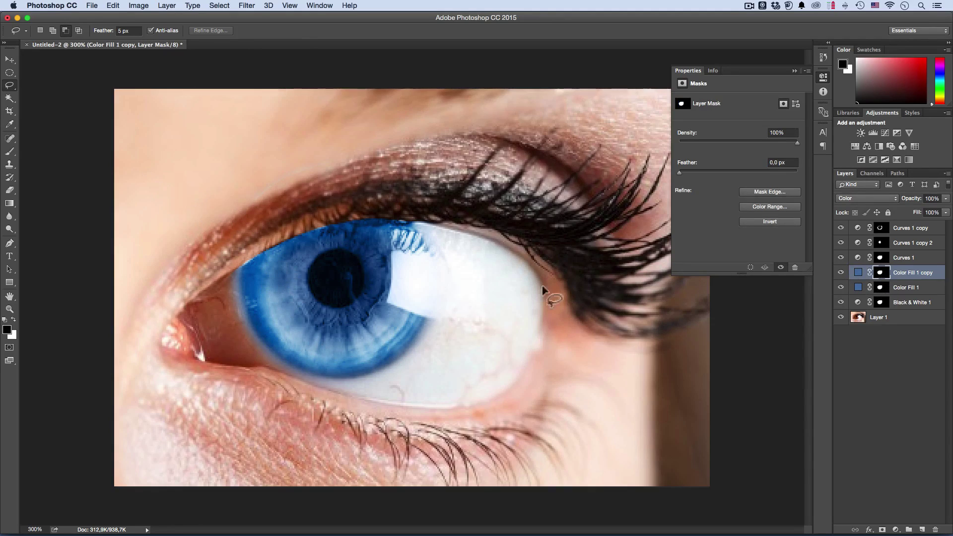
mouse_move(291, 311)
left_mouse_down()
mouse_move(387, 315)
mouse_move(399, 265)
mouse_move(363, 232)
mouse_move(319, 228)
mouse_move(277, 253)
left_mouse_up()
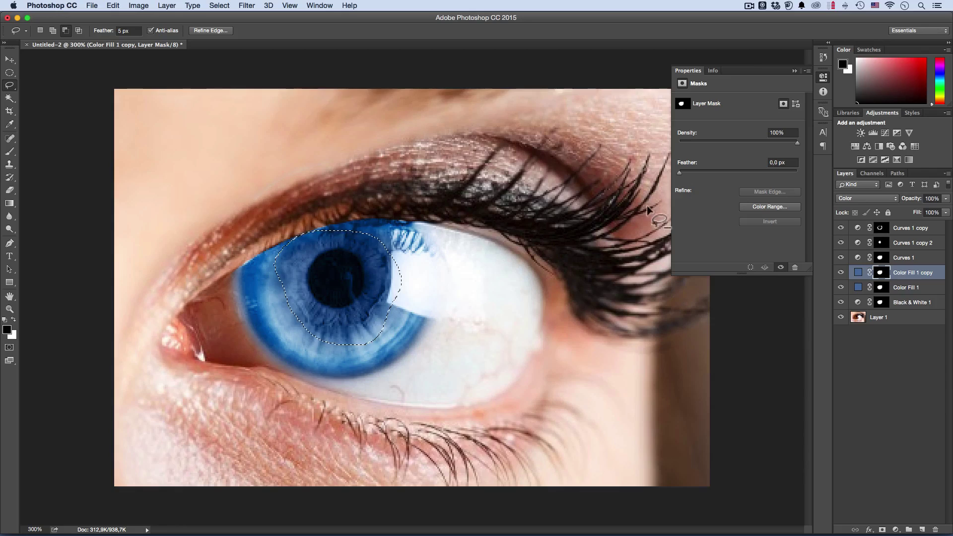
key("super")
key("super+d")
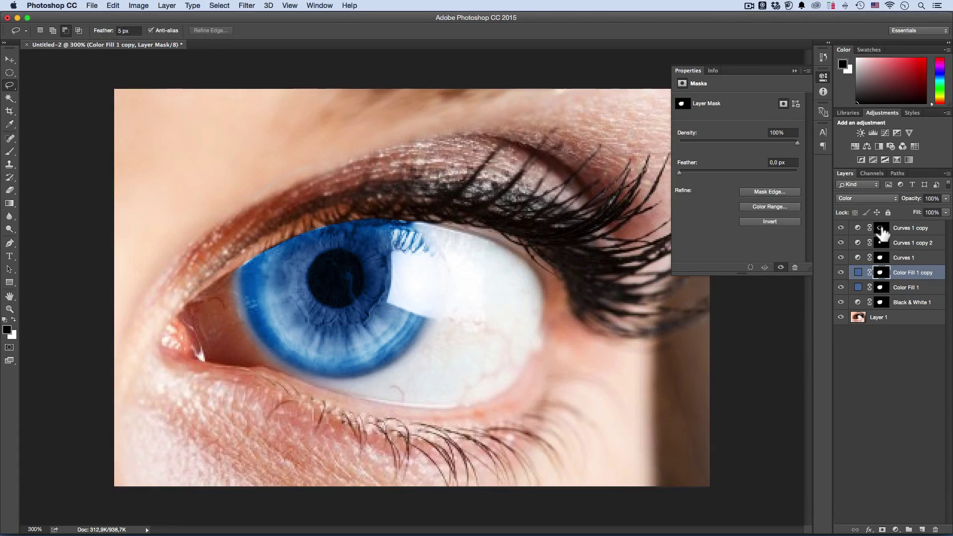
Try to replace the Color Fill 1 copy mask with the Curves 1 copy mask, and undo the replacement.
left_click(881, 227)
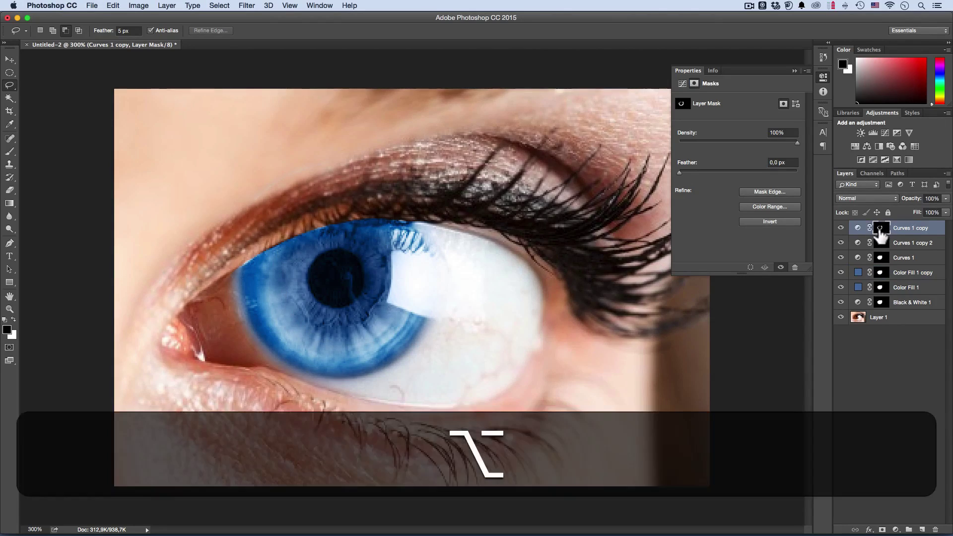
left_click(881, 233, "alt")
left_click(883, 231, "alt")
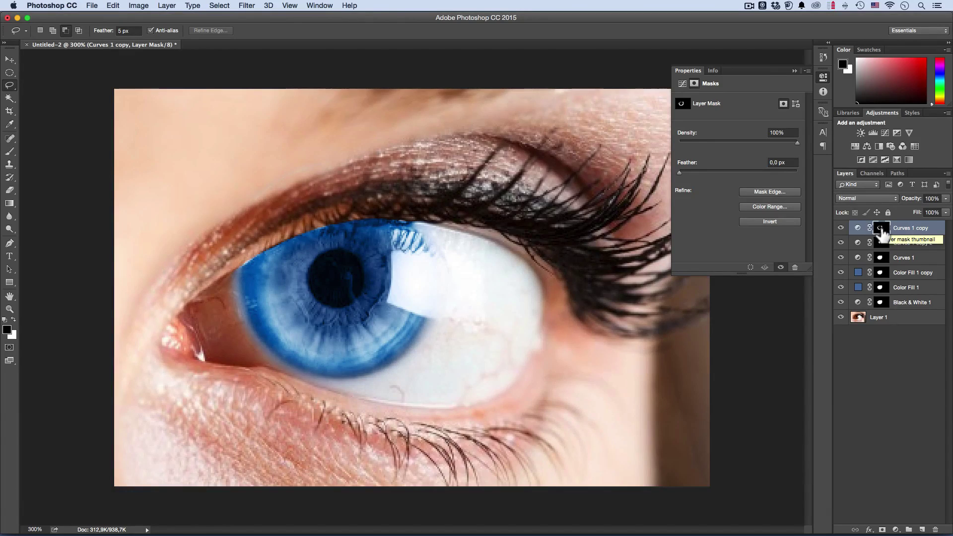
left_click_drag(881, 233, 886, 274, "alt")
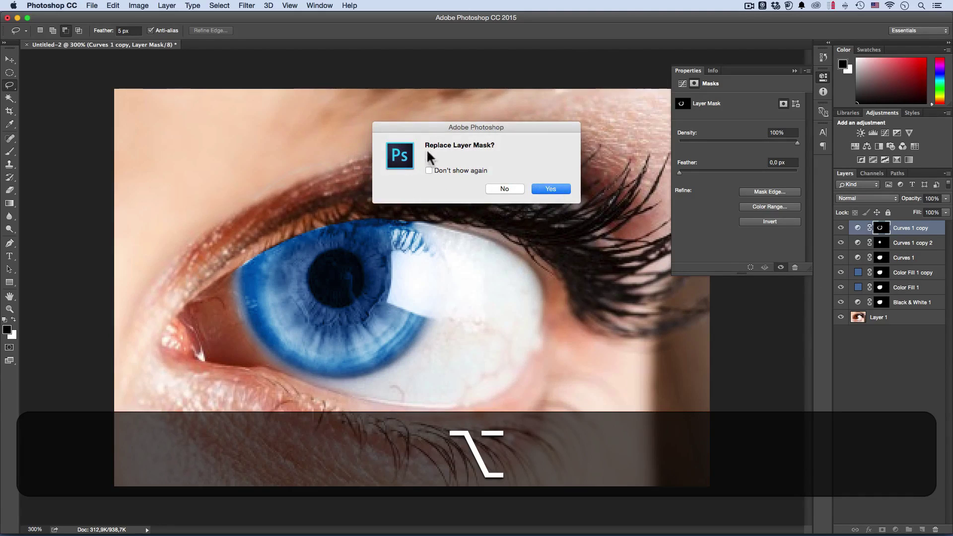
left_click(551, 189)
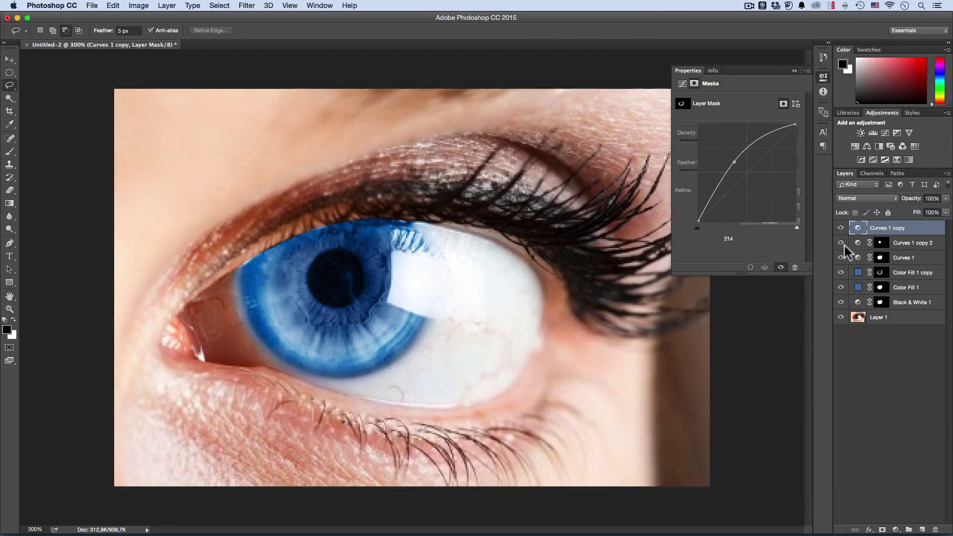
key("super+z")
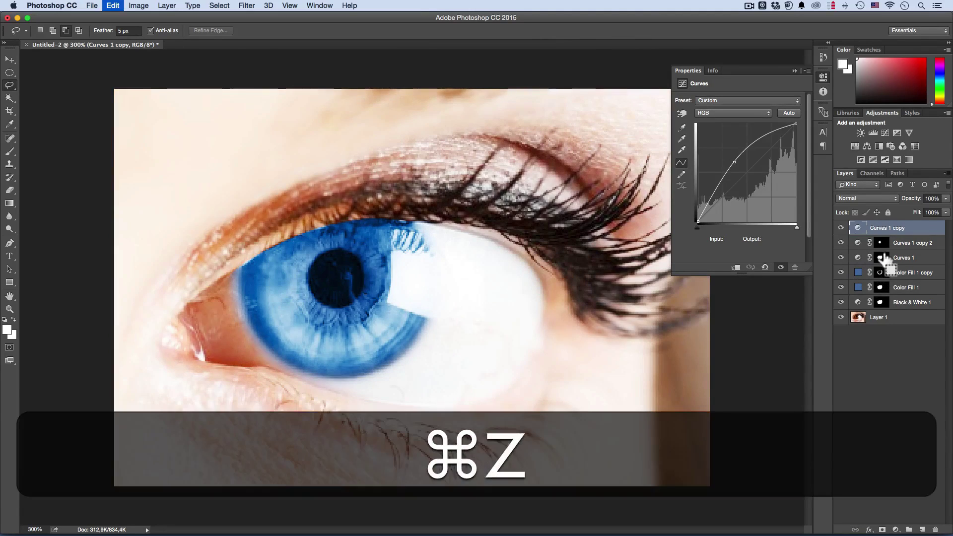
key("alt+super+z")
key("alt+super+z")
Replace the Color Fill 1 copy mask with a duplicate of the outer-ring mask from Curves 1 copy.
left_click_drag(881, 257, 881, 274, "alt")
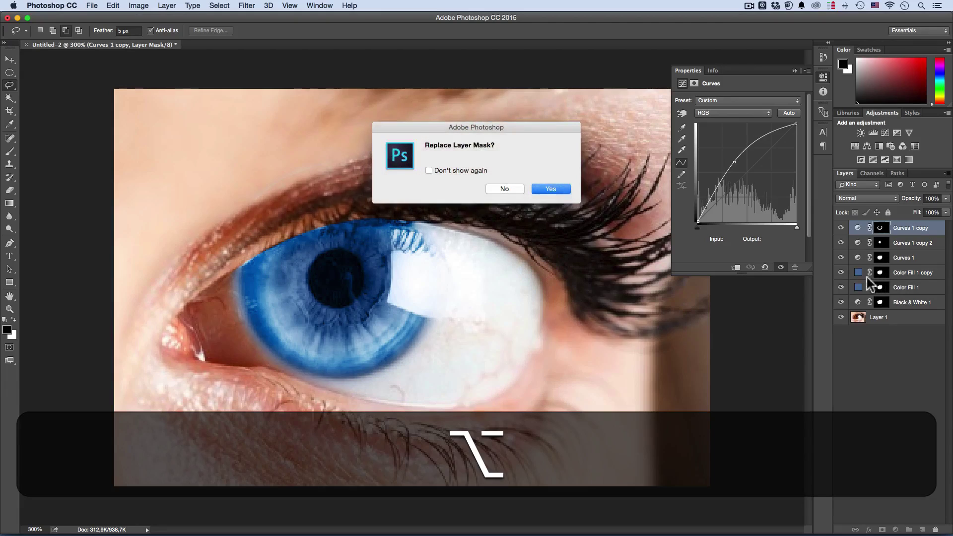
left_click(552, 188)
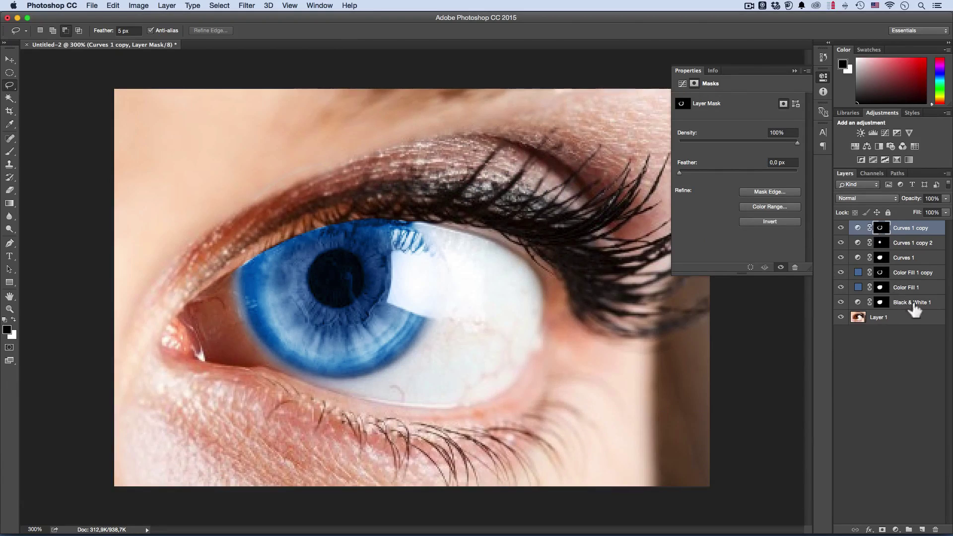
Change the Color Fill 1 copy colour to teal 449aad to recolour the outer iris ring.
double_click(858, 272)
mouse_move(630, 191)
left_mouse_down()
mouse_move(608, 159)
mouse_move(657, 157)
left_mouse_up()
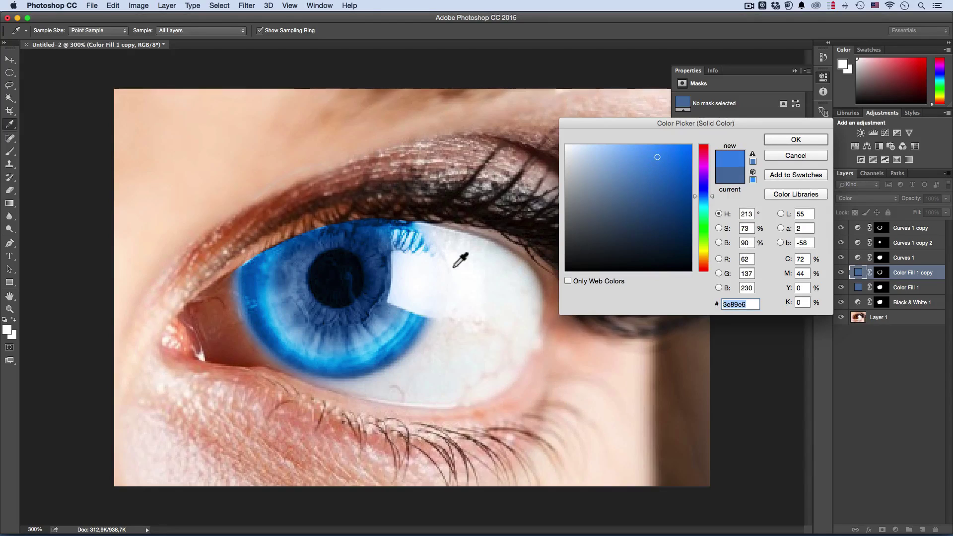
left_click_drag(702, 219, 704, 214)
left_click_drag(657, 157, 642, 185)
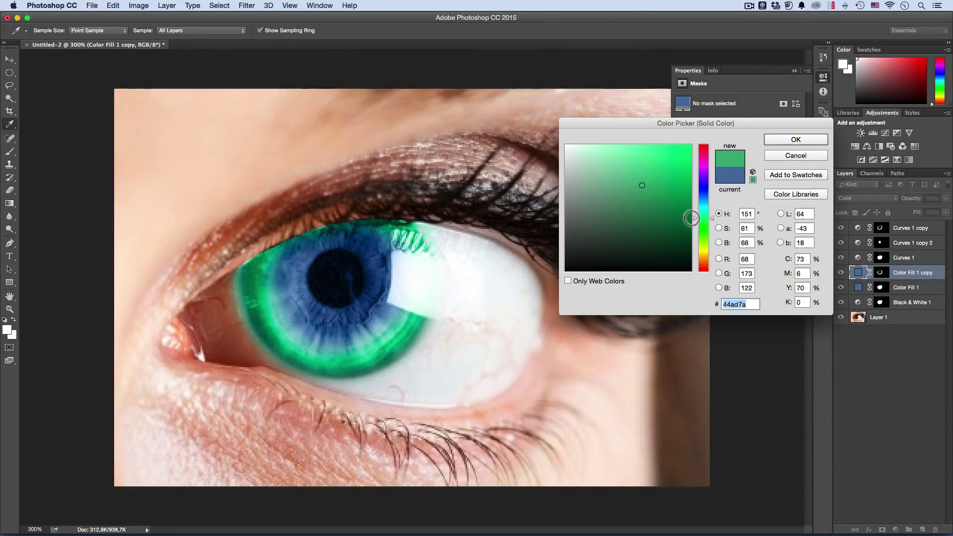
left_click_drag(696, 215, 695, 203)
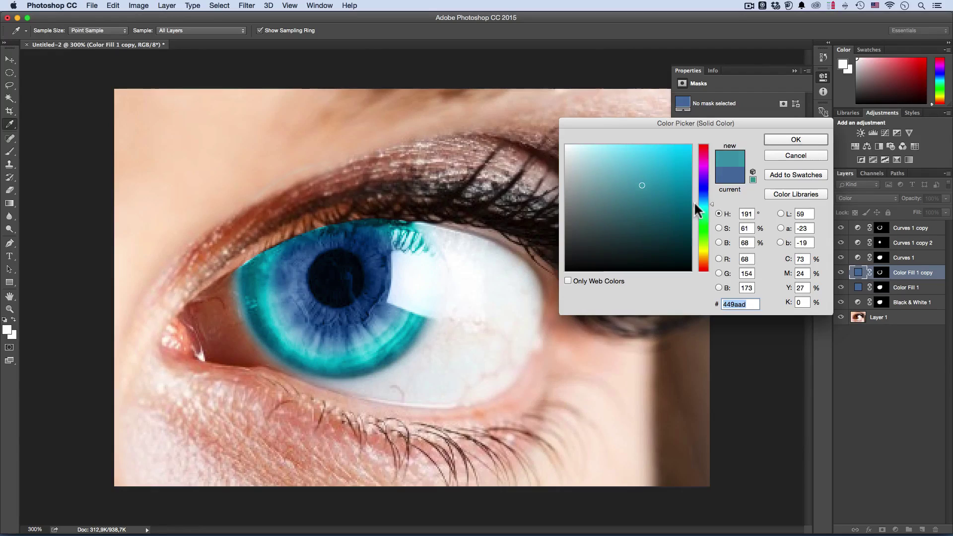
left_click(785, 141)
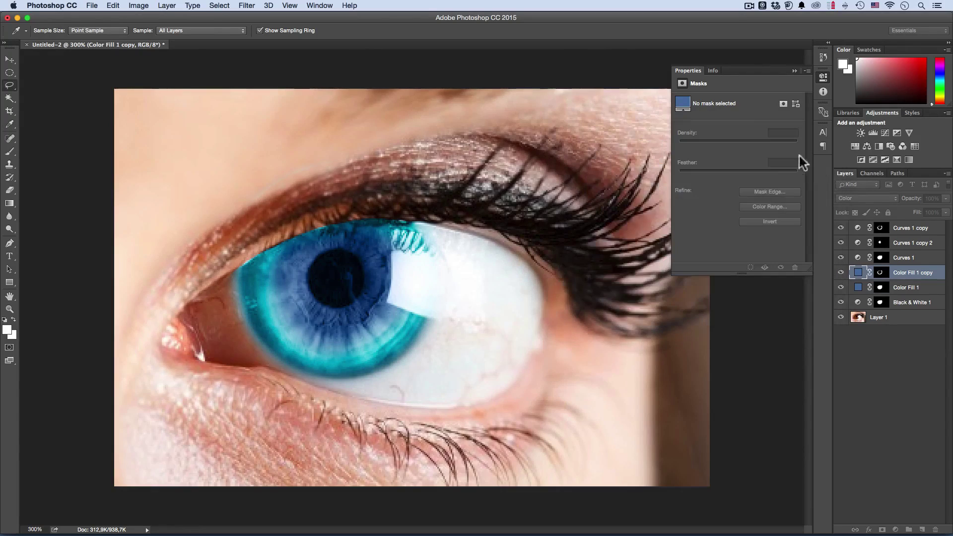
Duplicate the Color Fill 1 layer.
key("l")
left_click(881, 243)
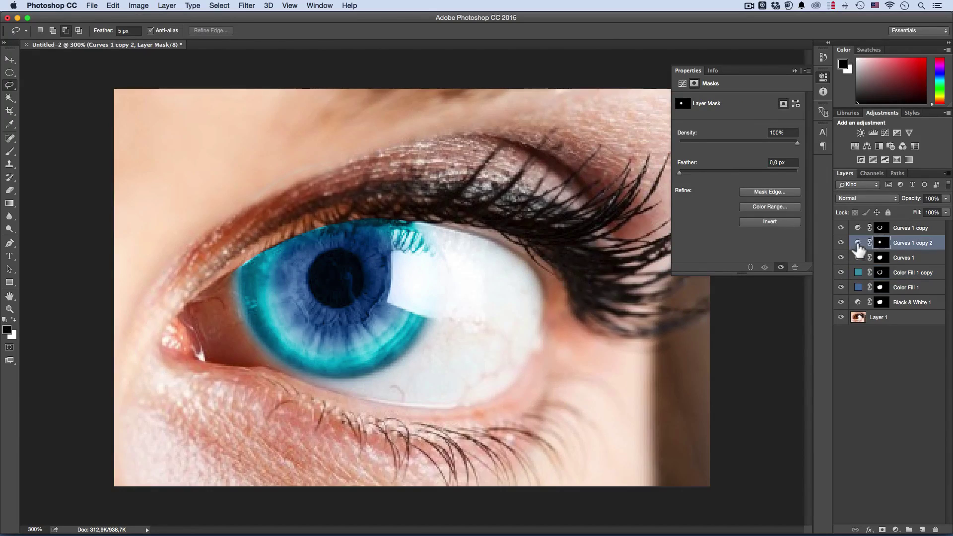
left_click(902, 291)
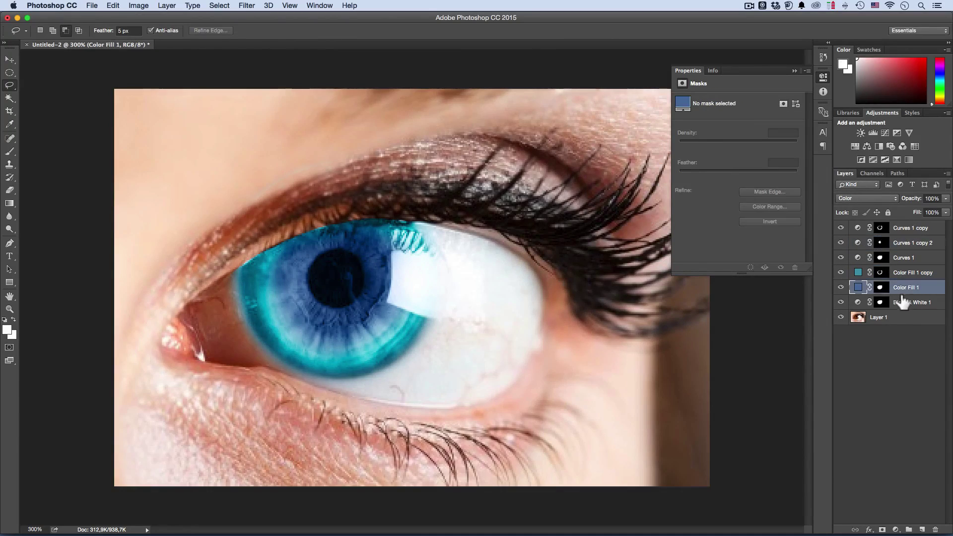
key("super+j")
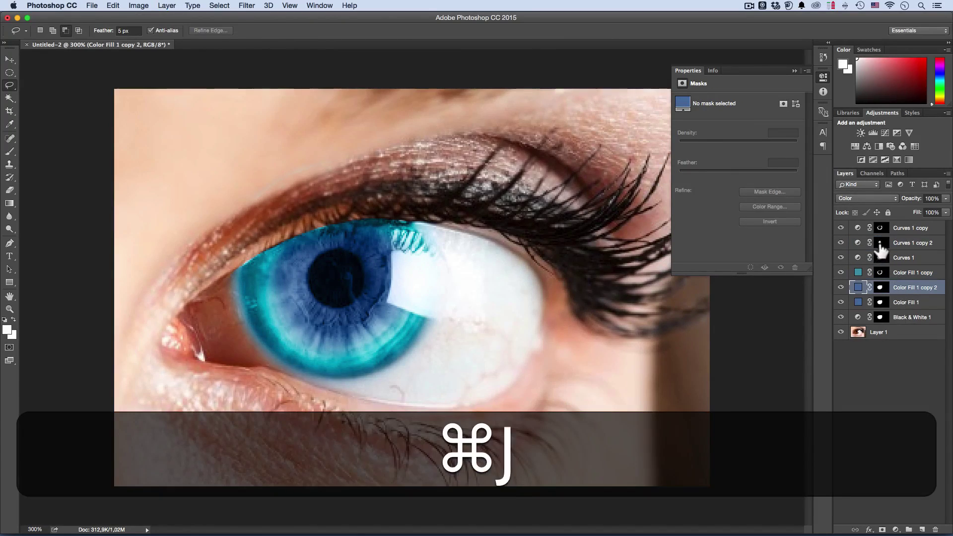
Replace the Color Fill 1 copy 2 mask with a duplicate of the inner-iris mask from Curves 1 copy 2.
left_click(882, 244)
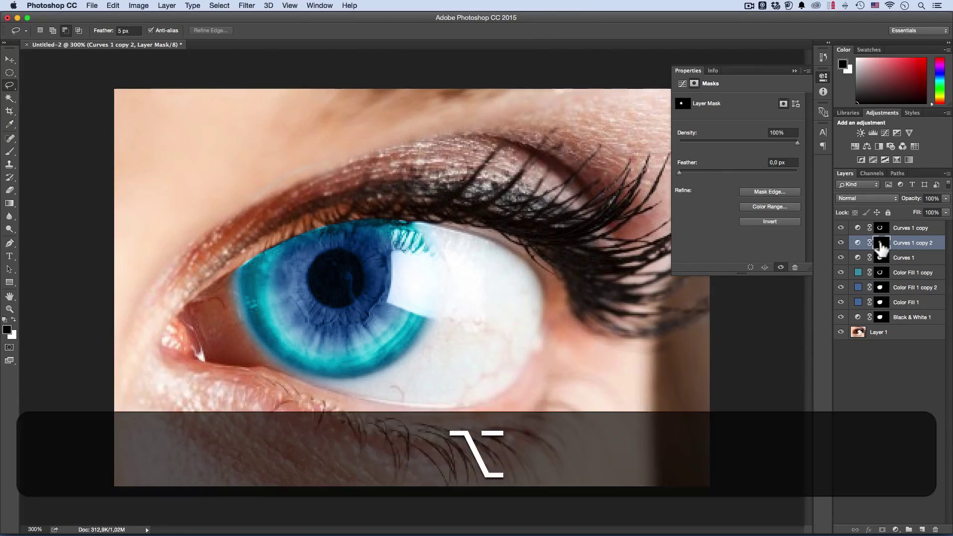
left_click(882, 245, "alt")
left_click(881, 245, "alt")
left_click_drag(882, 246, 881, 287)
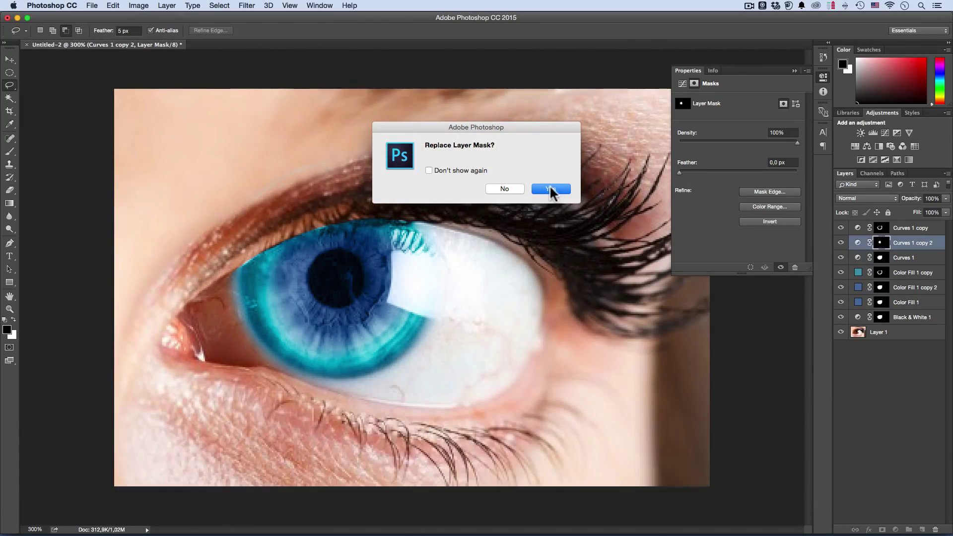
left_click(551, 190)
Change the Color Fill 1 copy 2 colour to blue 2a81b3 to recolour the inner iris around the pupil.
left_click(858, 288)
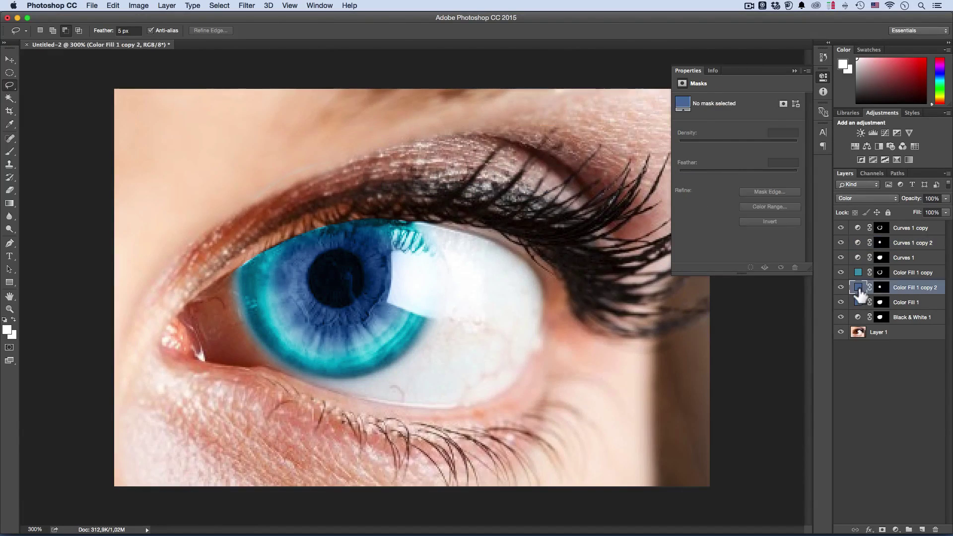
double_click(860, 291)
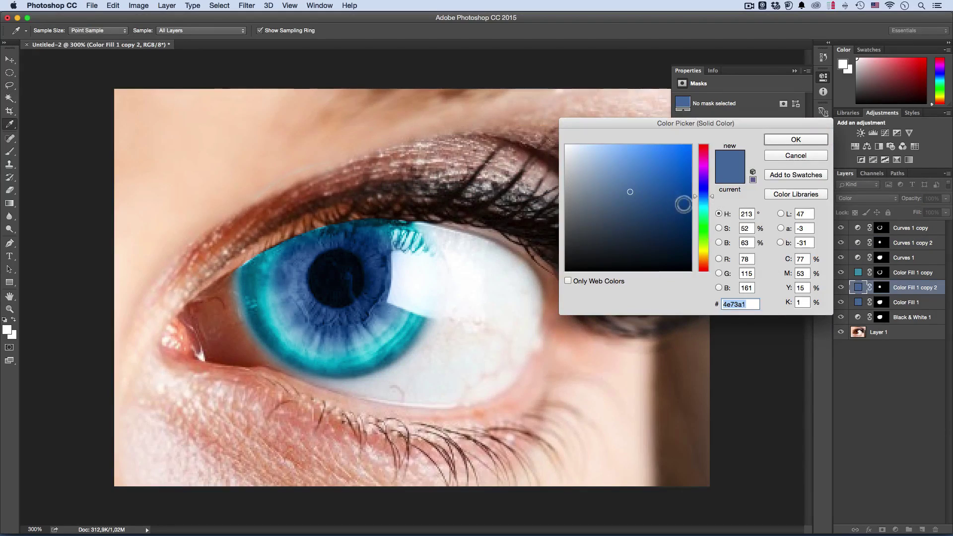
mouse_move(710, 197)
left_mouse_down()
mouse_move(713, 184)
mouse_move(713, 195)
left_mouse_up()
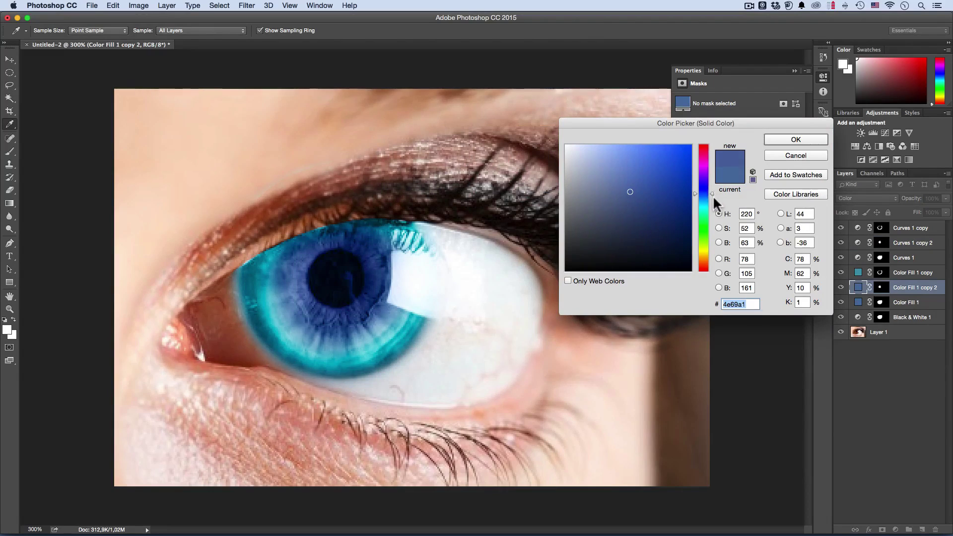
left_click(653, 214)
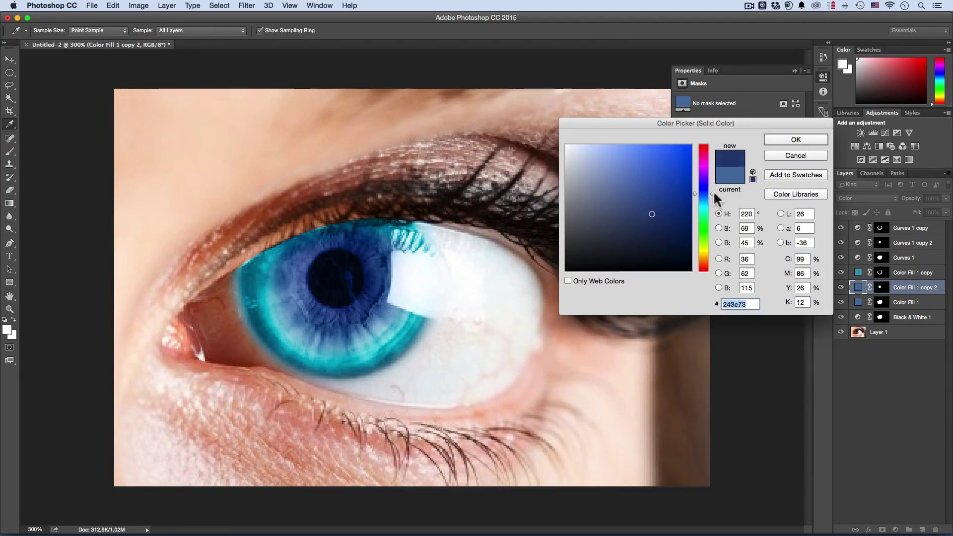
left_click_drag(710, 195, 711, 200)
left_click_drag(653, 214, 660, 183)
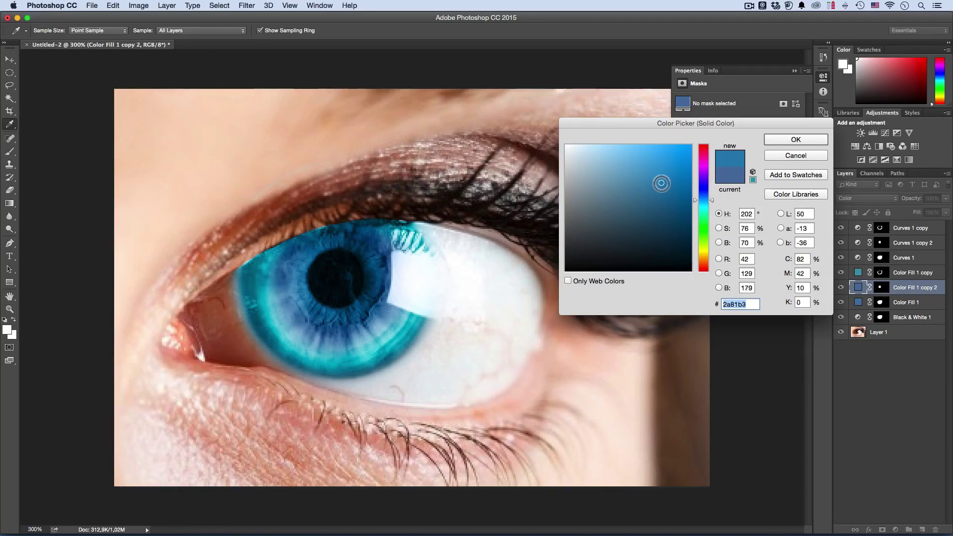
left_click(794, 140)
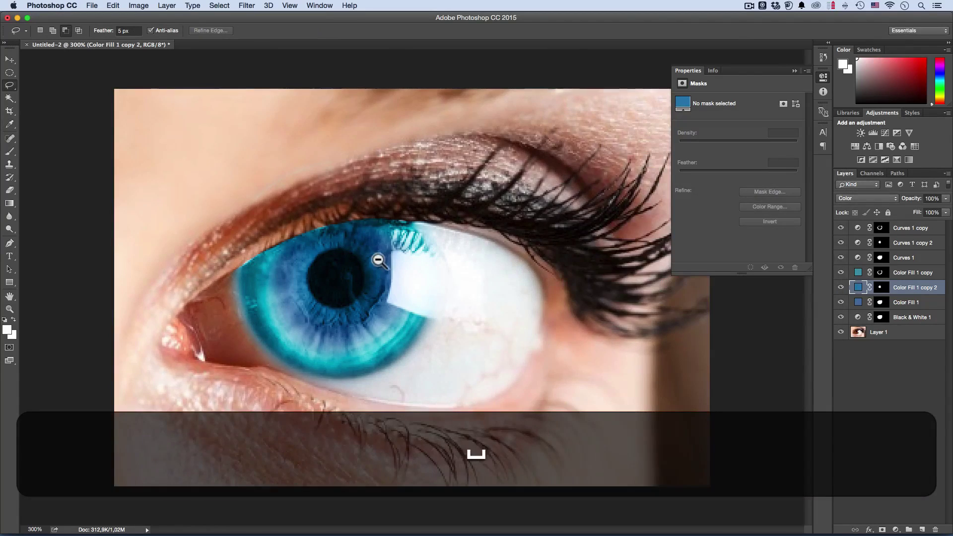
Group all the layers from Curves 1 copy down to Black & White 1 and name the group Eye.
left_click(377, 255, "alt+super")
left_click(395, 291, "super")
left_click(397, 284, "super")
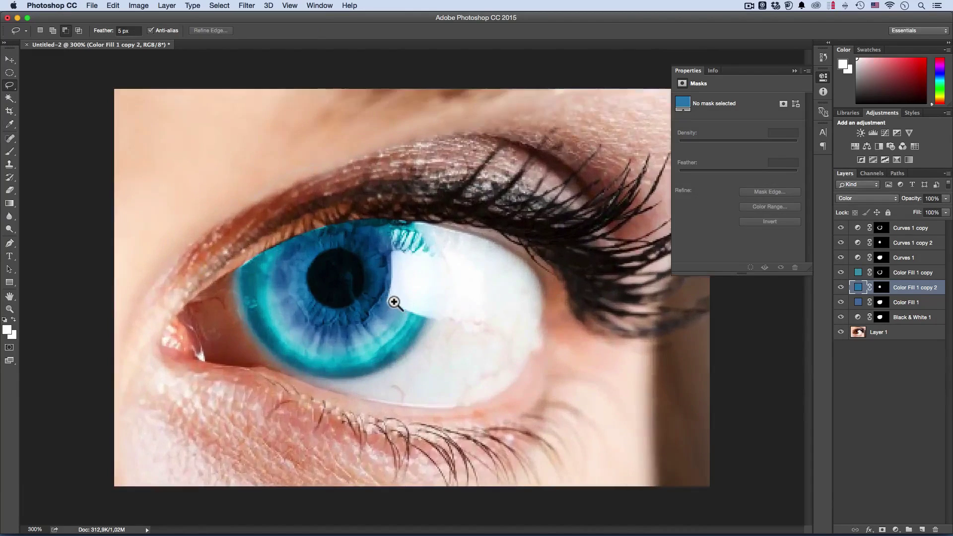
left_click(395, 299, "super")
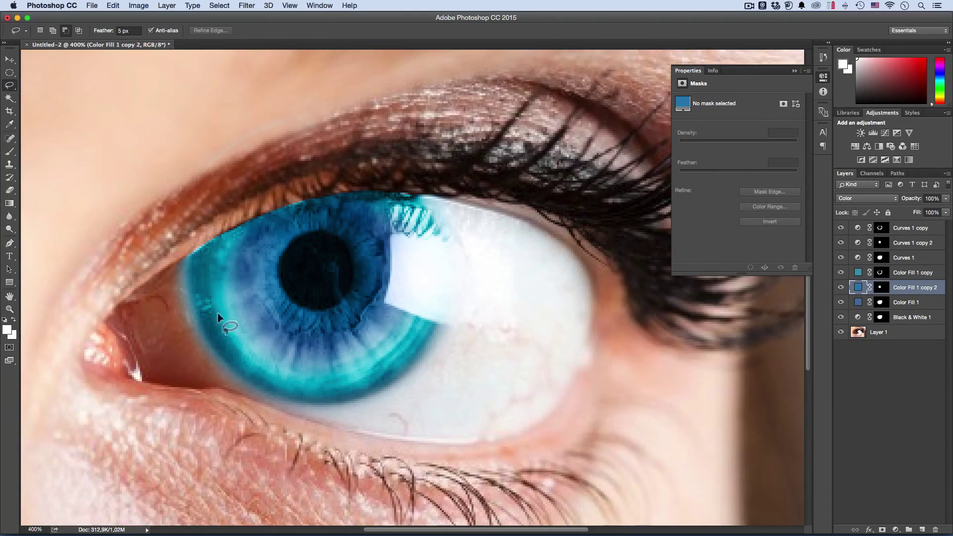
left_click(908, 229)
left_click(907, 317, "shift")
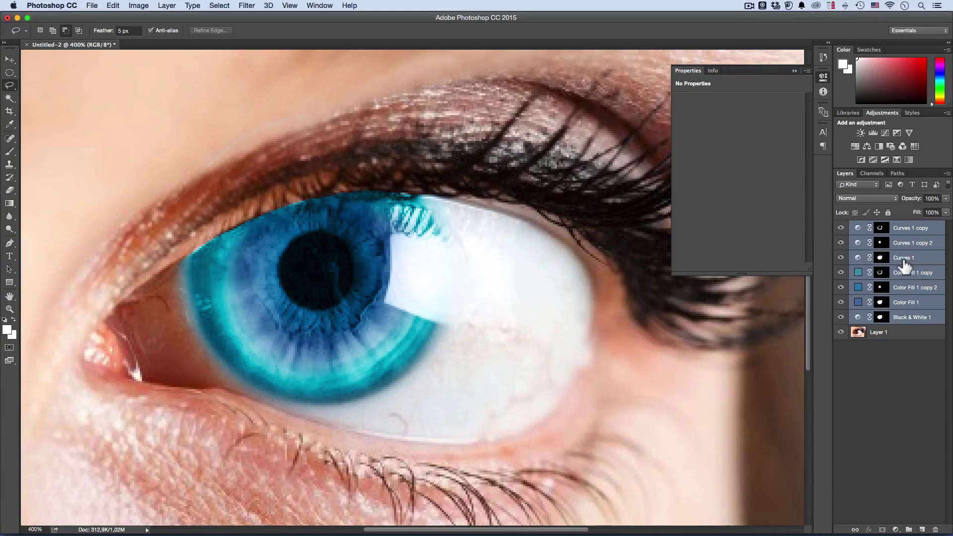
key("super+g")
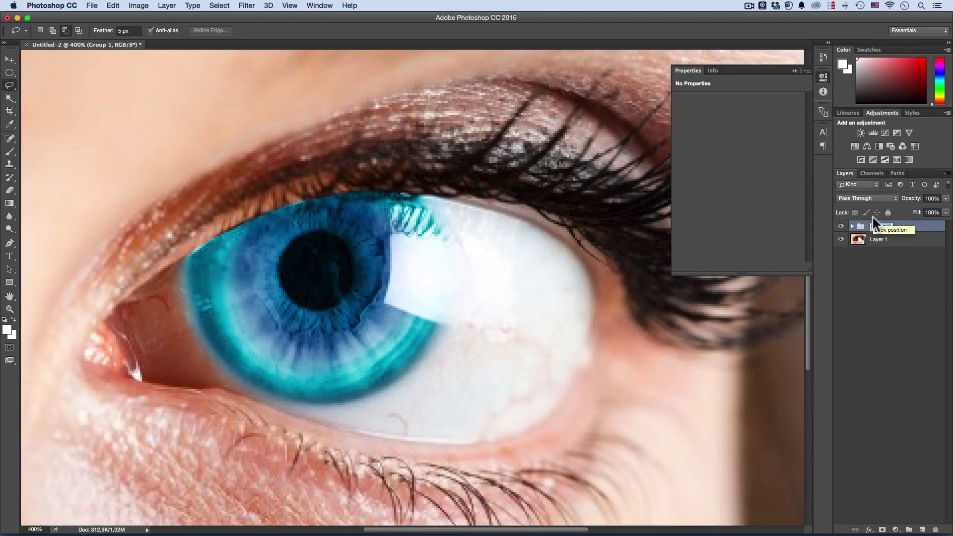
type("Eye")
key("Return")
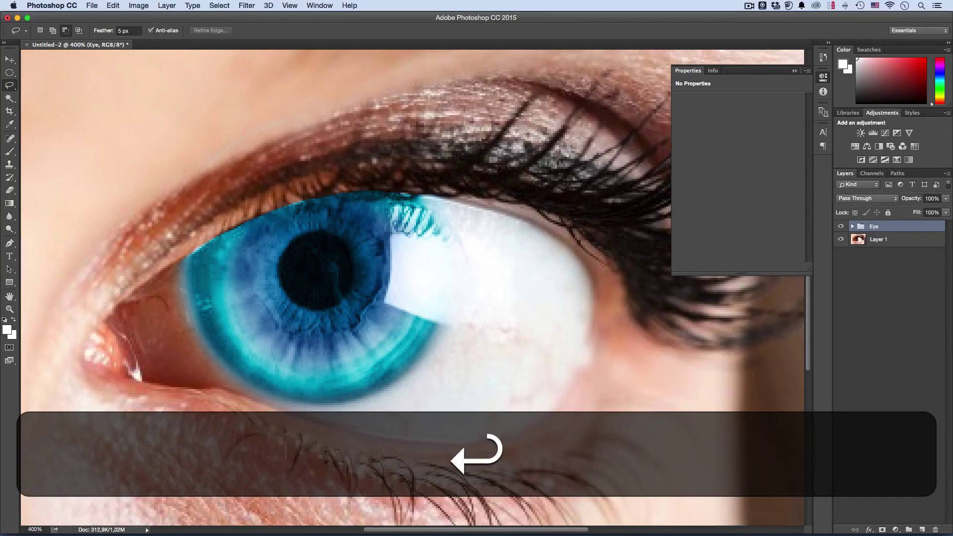
Add a layer mask to the Eye group and set the Brush tool to 100% opacity.
left_click(881, 529)
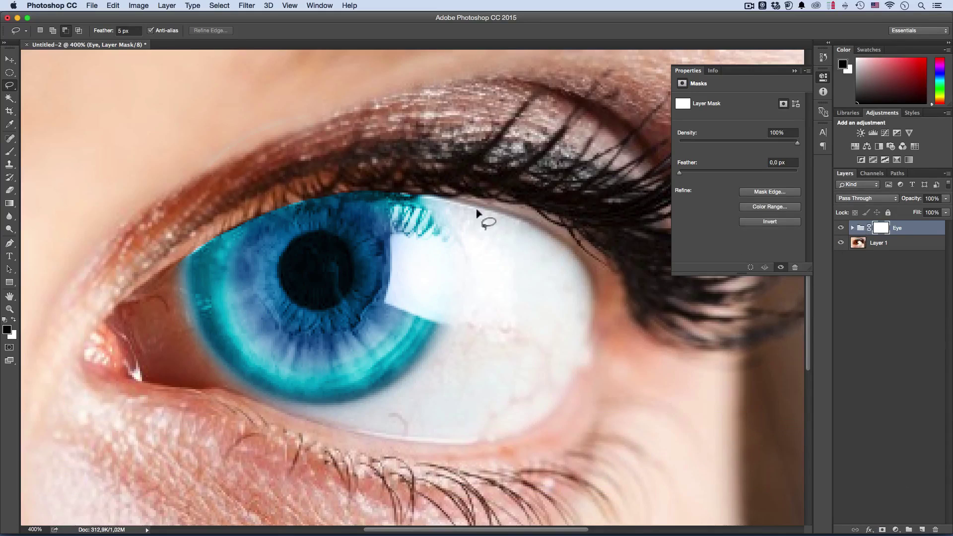
left_click(10, 152)
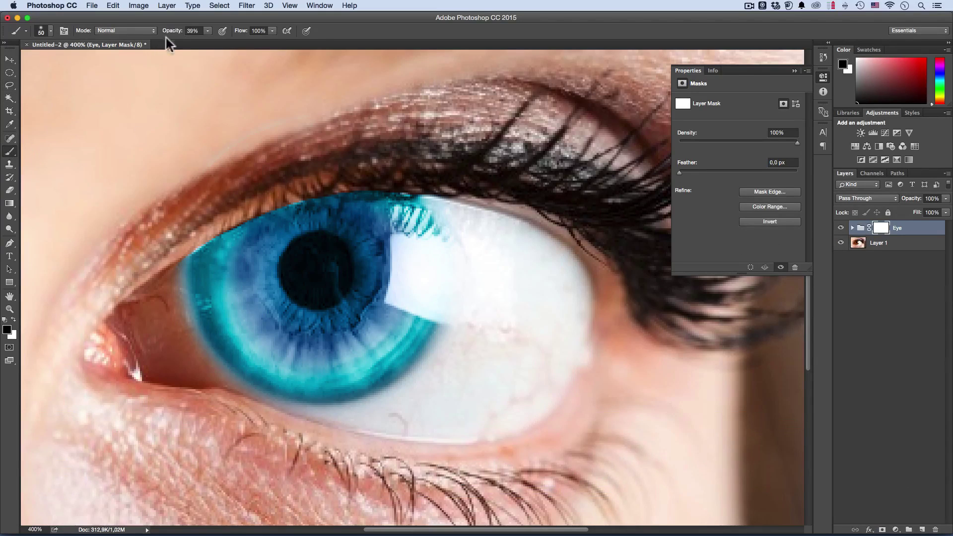
left_click_drag(172, 37, 210, 39)
Paint black on the Eye group mask around the outside edge of the iris with a 30 px brush.
key("space")
scroll(292, 256, "up", 1)
left_click_drag(292, 257, 304, 214)
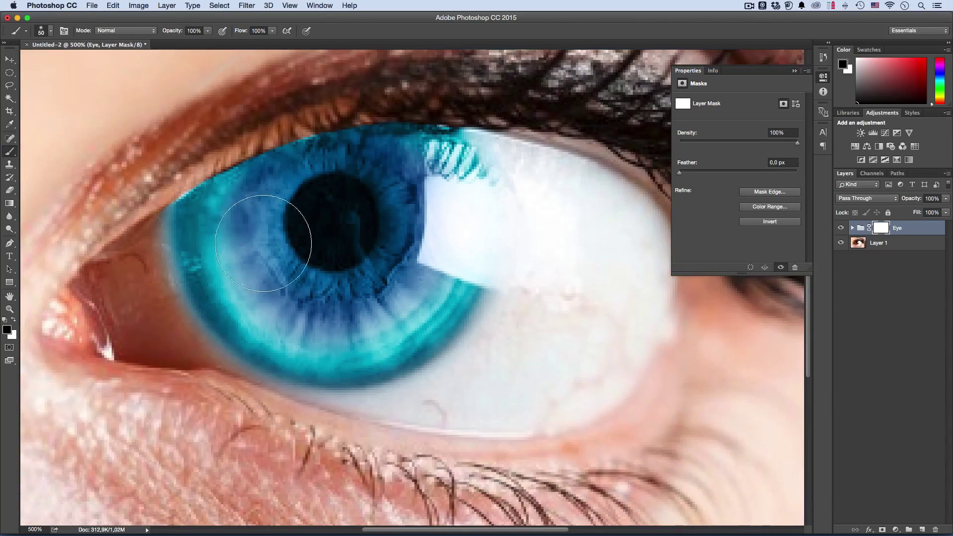
key("bracketleft")
key("bracketleft")
key("bracketleft")
key("bracketleft")
mouse_move(150, 252)
left_mouse_down()
mouse_move(169, 347)
mouse_move(147, 231)
mouse_move(206, 392)
mouse_move(180, 333)
mouse_move(248, 389)
mouse_move(237, 373)
mouse_move(342, 421)
mouse_move(386, 416)
mouse_move(326, 412)
mouse_move(442, 384)
mouse_move(472, 363)
mouse_move(509, 313)
mouse_move(507, 298)
mouse_move(461, 366)
left_mouse_up()
left_click_drag(500, 127, 496, 119)
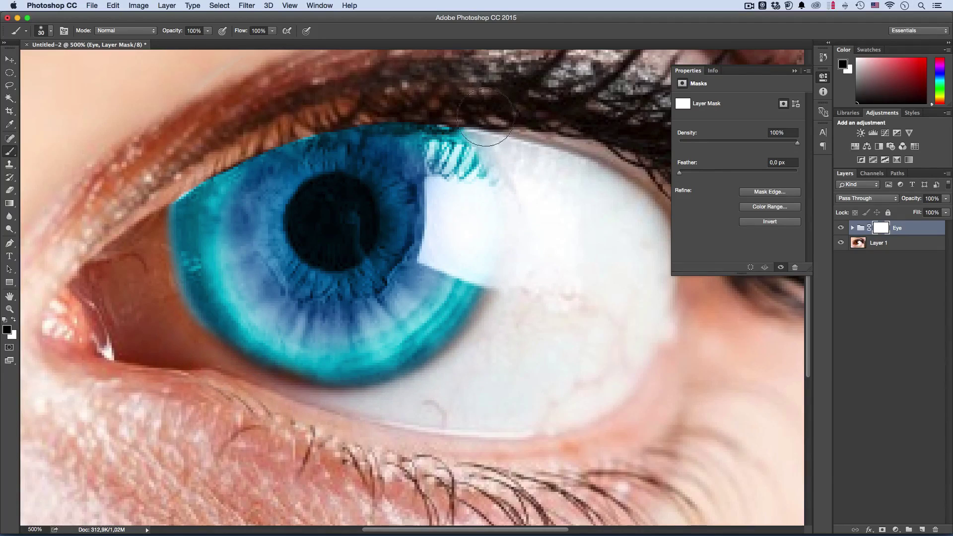
mouse_move(365, 97)
left_mouse_down()
mouse_move(289, 117)
mouse_move(174, 172)
mouse_move(136, 206)
mouse_move(124, 240)
mouse_move(109, 209)
left_mouse_up()
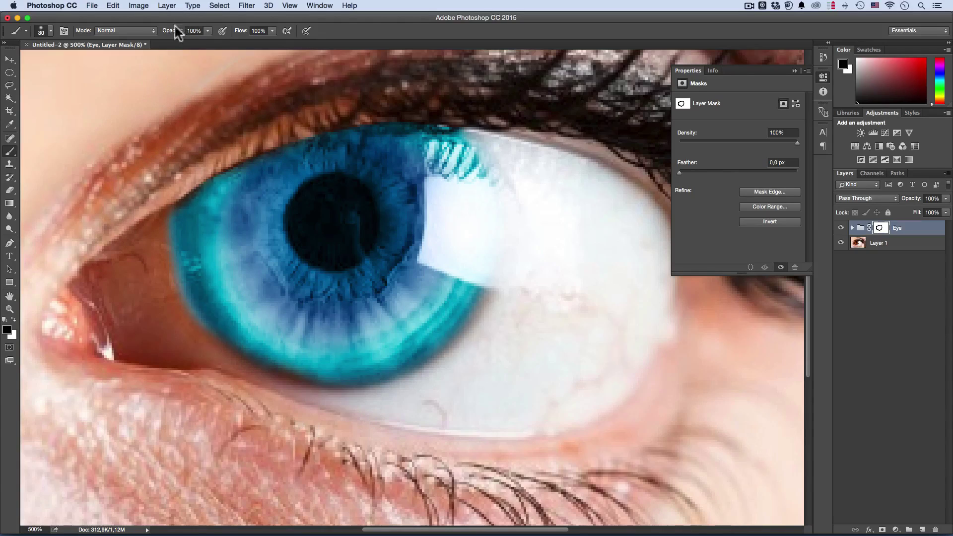
Soften the outer iris rim by painting black on the Eye mask with a 90 px brush at 31% opacity.
left_click_drag(175, 27, 140, 48)
key("bracketright")
key("bracketright")
key("bracketright")
key("bracketright")
key("bracketright")
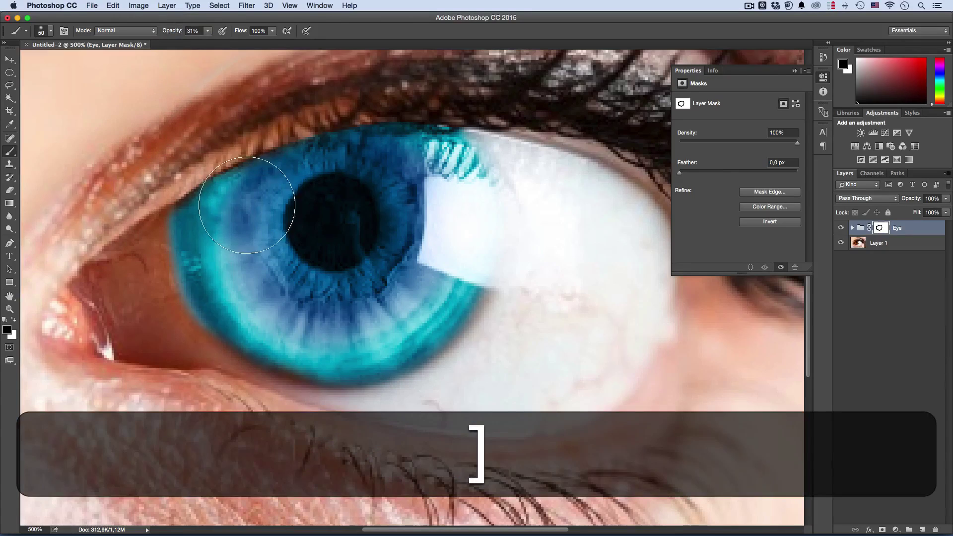
key("bracketright")
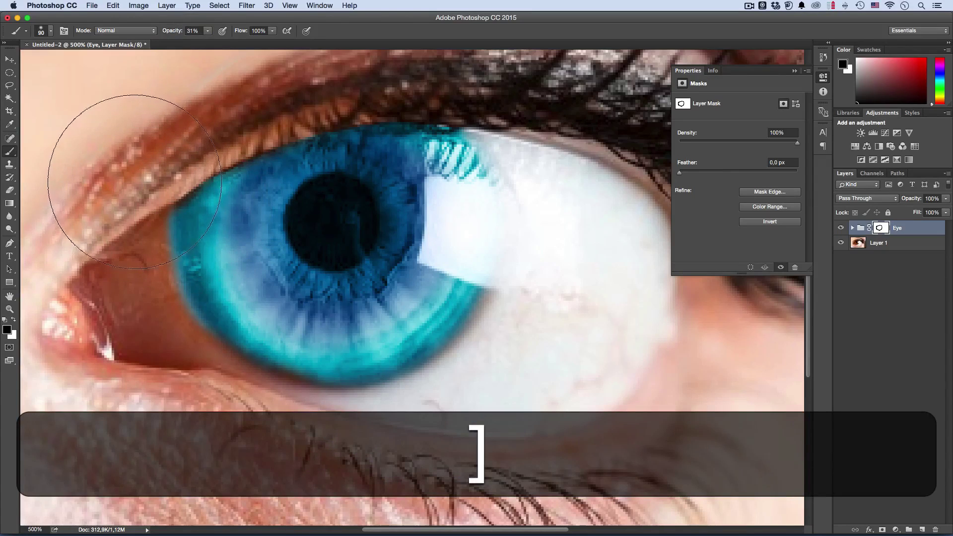
mouse_move(146, 214)
left_mouse_down()
mouse_move(184, 327)
mouse_move(230, 374)
mouse_move(294, 408)
mouse_move(380, 432)
mouse_move(472, 393)
left_mouse_up()
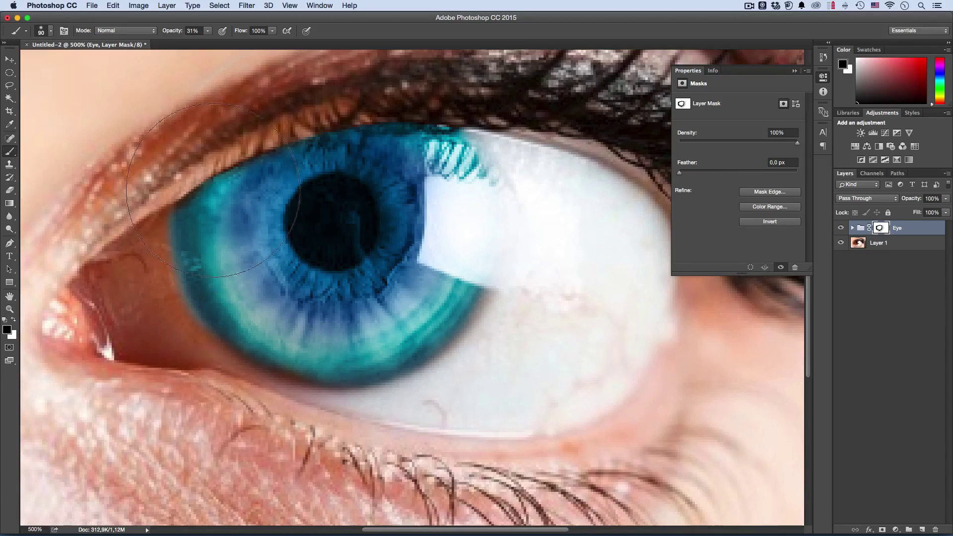
Fade the iris edge nearest the inner eye corner on the Eye mask with a 50 px brush at 31% opacity.
key("bracketleft")
key("bracketleft")
key("bracketleft")
key("bracketleft")
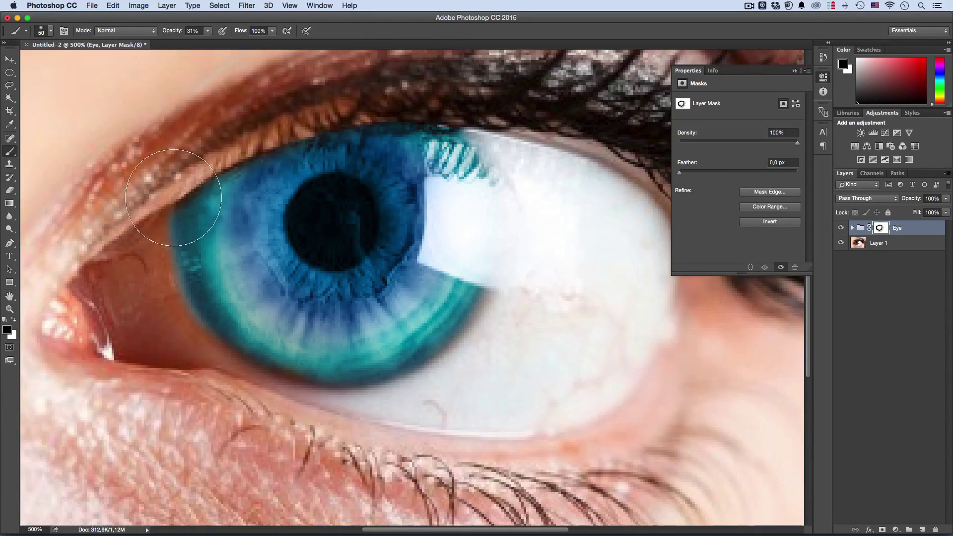
left_click_drag(185, 207, 152, 262)
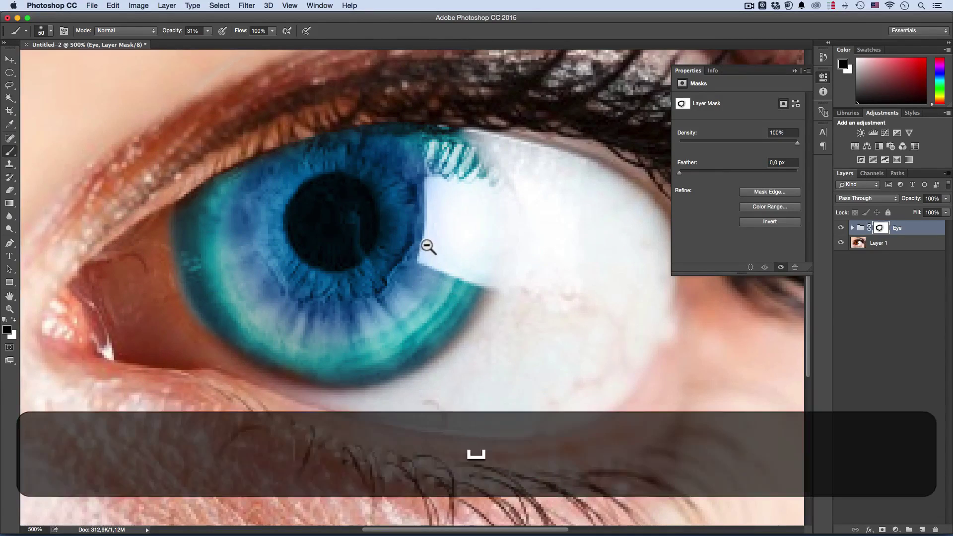
Examine the blending of the iris edge in the whole picture and in close-up.
left_click(426, 246, "alt")
left_click(426, 245, "alt")
left_click(429, 252, "alt")
left_click(412, 298, "alt")
left_click(414, 301, "super")
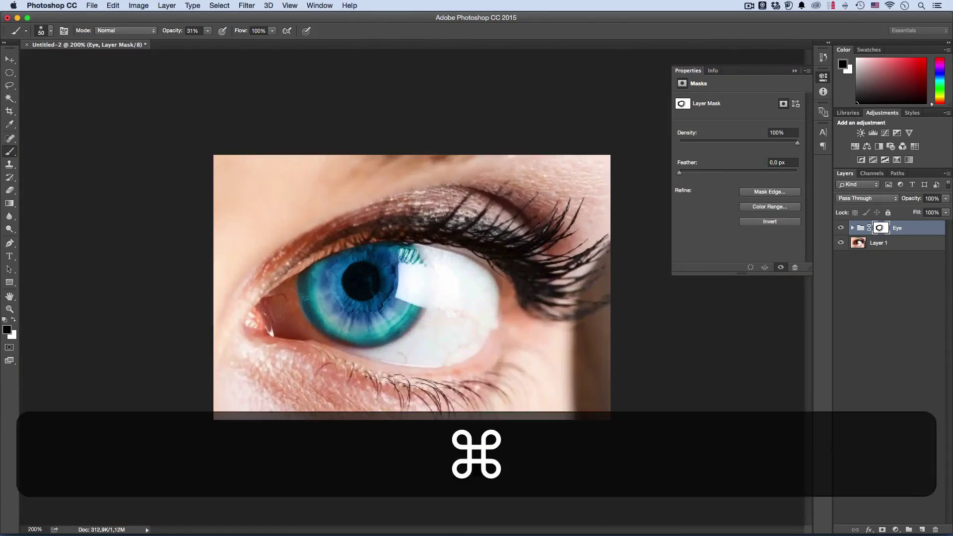
left_click(356, 331, "super")
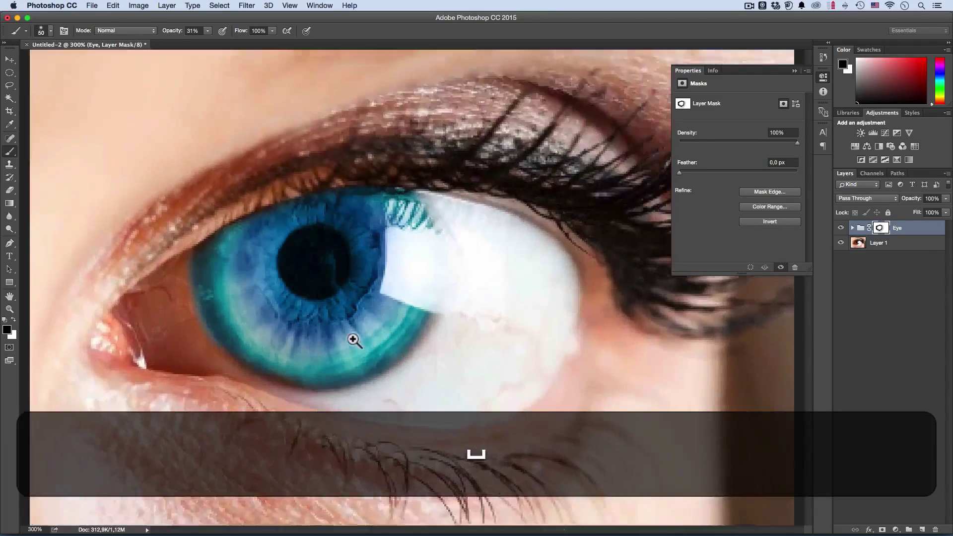
left_click(325, 368, "super")
left_click_drag(325, 367, 338, 313)
Try a white 9 px brush stroke at 100% opacity along the lower iris edge of the Eye mask, and undo it.
key("bracketleft")
key("bracketleft")
key("bracketleft")
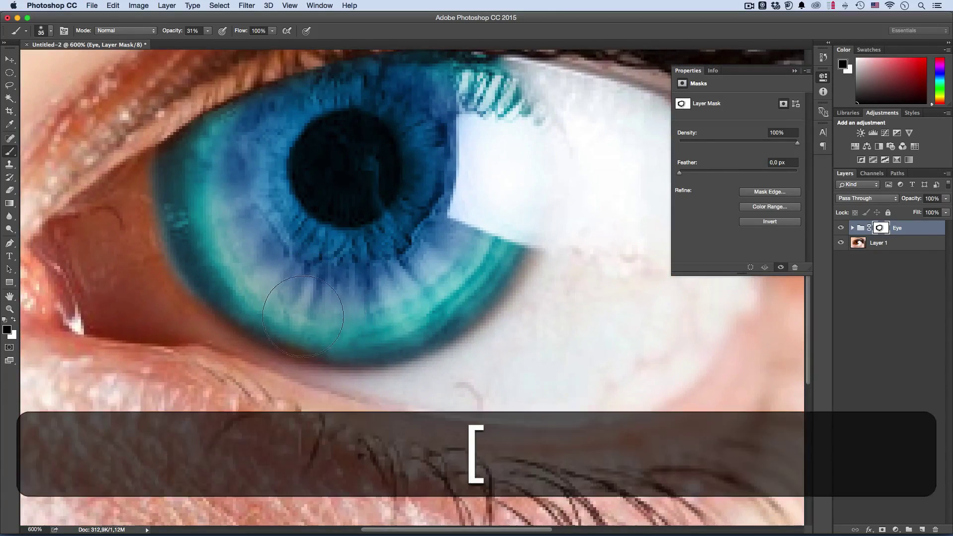
key("bracketleft")
key("bracketleft")
left_click(14, 319)
mouse_move(186, 33)
left_mouse_down()
mouse_move(198, 32)
mouse_move(188, 37)
left_mouse_up()
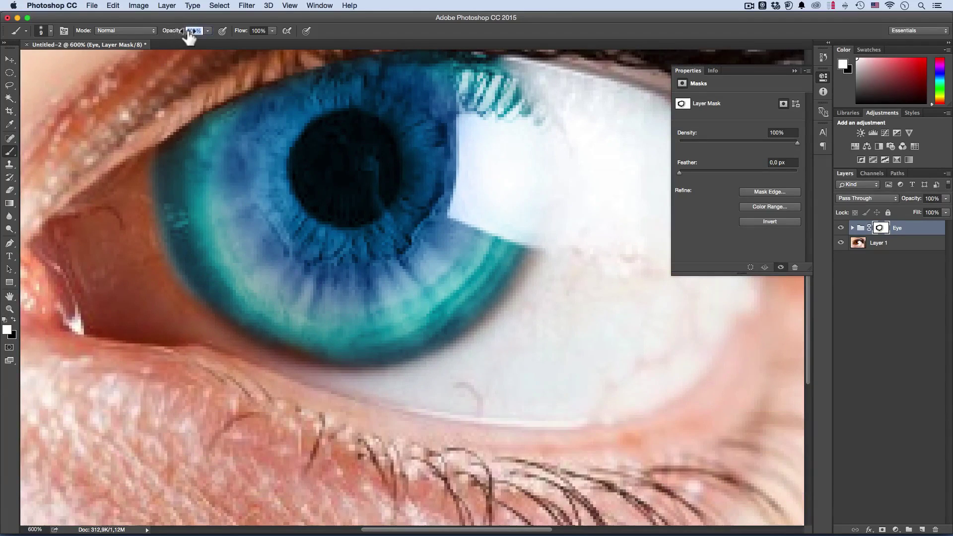
left_click_drag(268, 319, 319, 351)
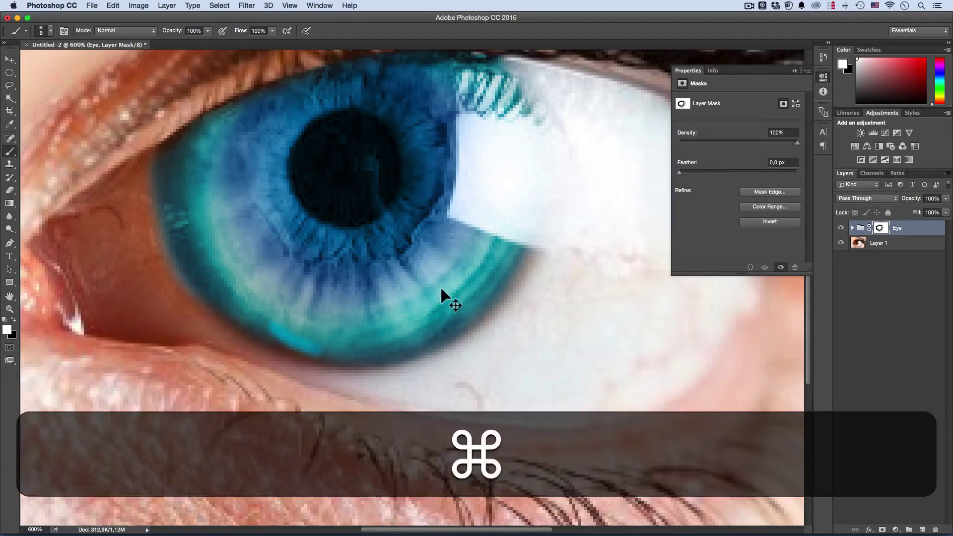
key("super+z")
Prepare a 20 px black brush at 28% opacity for retouching the Eye mask.
left_click_drag(173, 36, 141, 37)
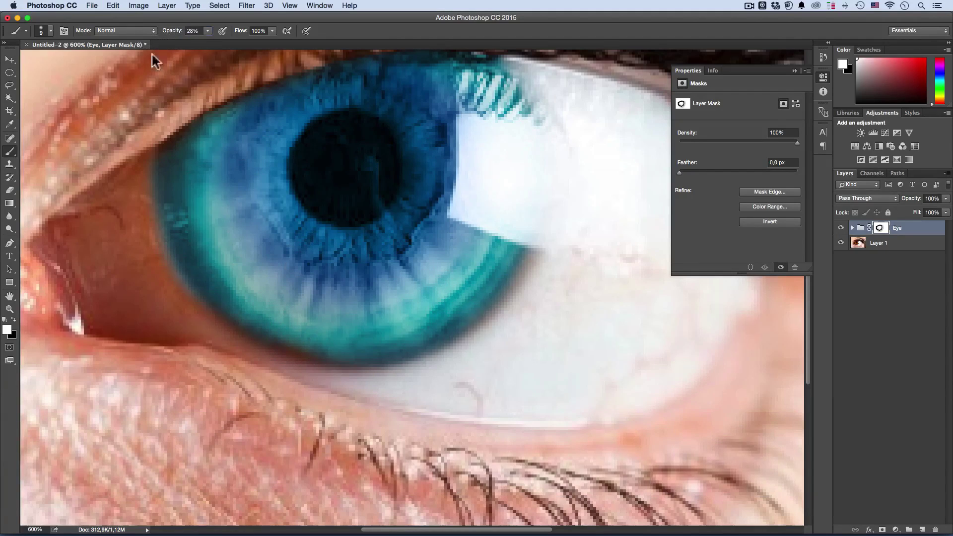
key("bracketright")
key("bracketright")
key("bracketright")
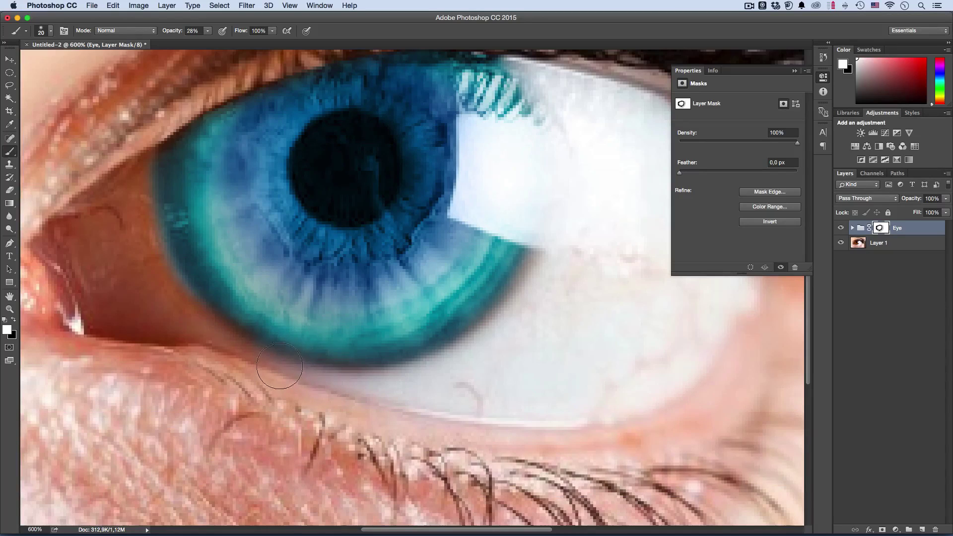
left_click(13, 319)
scroll(463, 266, "down", 3)
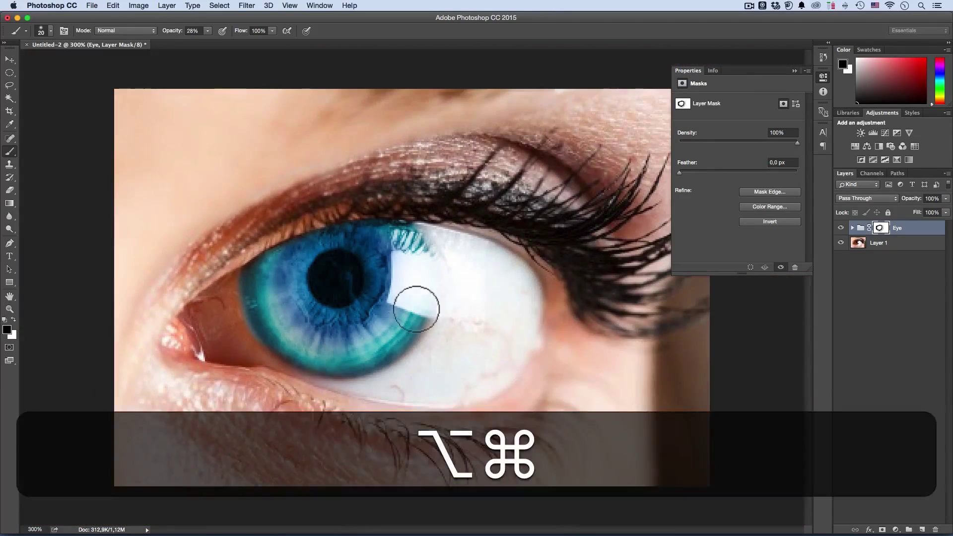
Try a black ring around the pupil on the Eye mask with a 15 px brush at 100% opacity.
key("bracketright")
key("bracketright")
key("bracketright")
key("bracketleft")
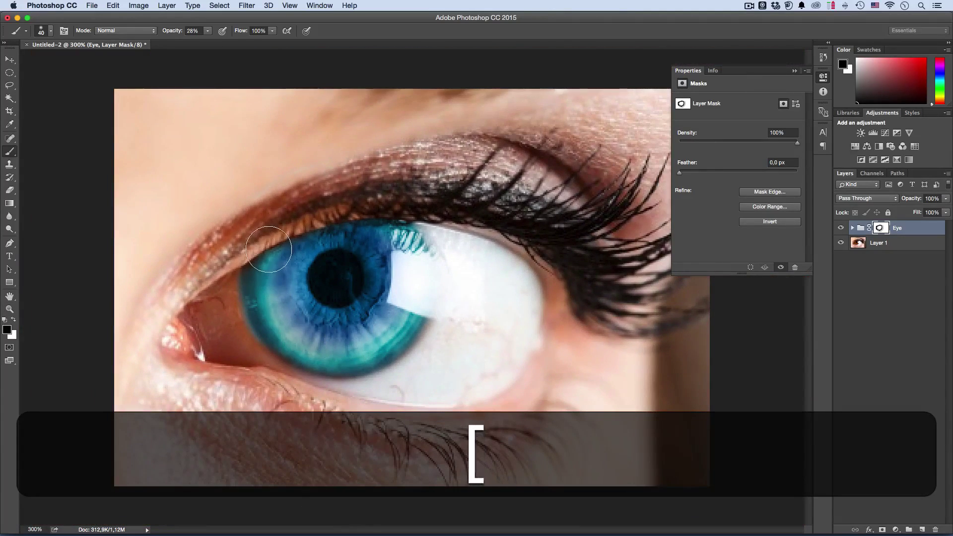
key("bracketleft")
key("bracketleft")
key("bracketleft")
key("bracketleft")
key("bracketleft")
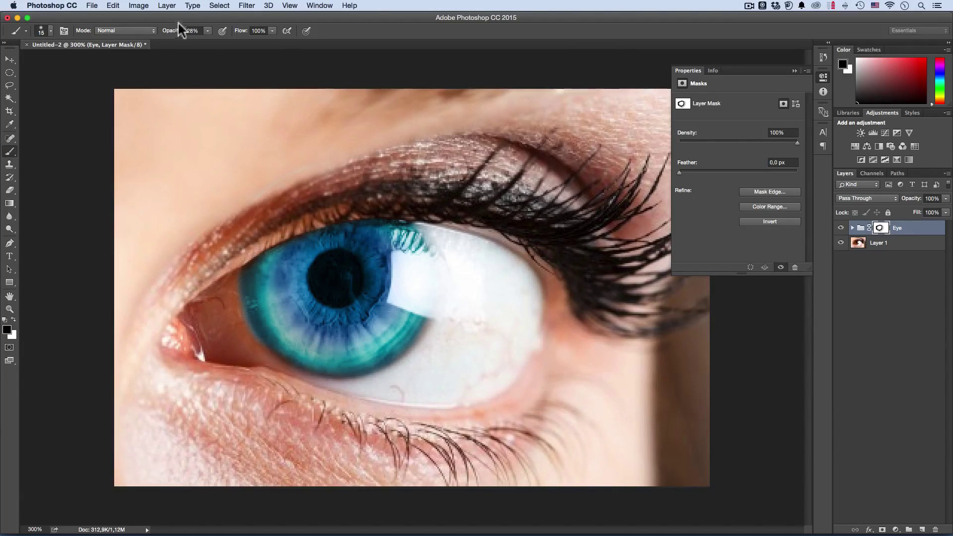
left_click_drag(178, 29, 216, 34)
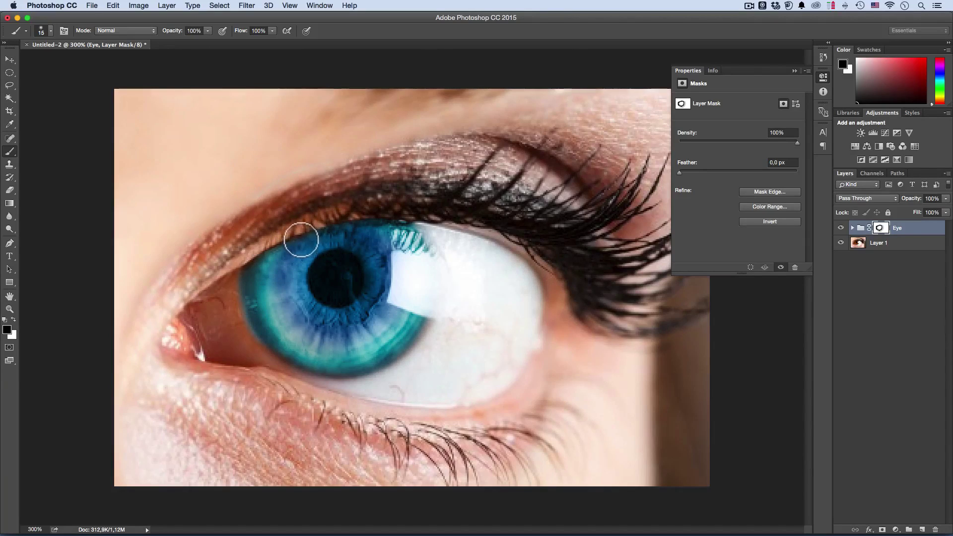
mouse_move(301, 240)
left_mouse_down()
mouse_move(283, 273)
mouse_move(293, 298)
mouse_move(323, 324)
mouse_move(366, 312)
mouse_move(379, 257)
mouse_move(350, 221)
mouse_move(310, 232)
left_mouse_up()
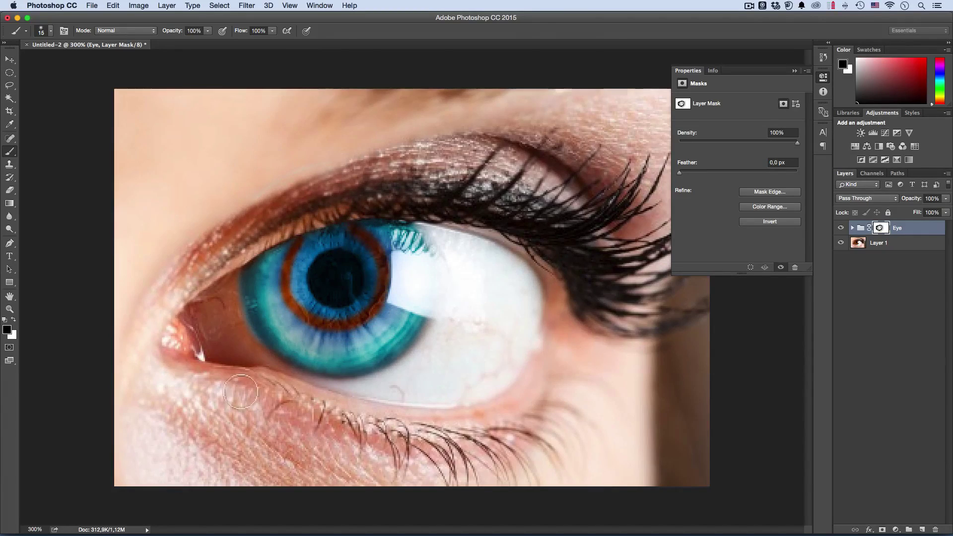
Try a black zigzag ring around the pupil on the Eye mask with a 6 px brush at 100% opacity.
key("space")
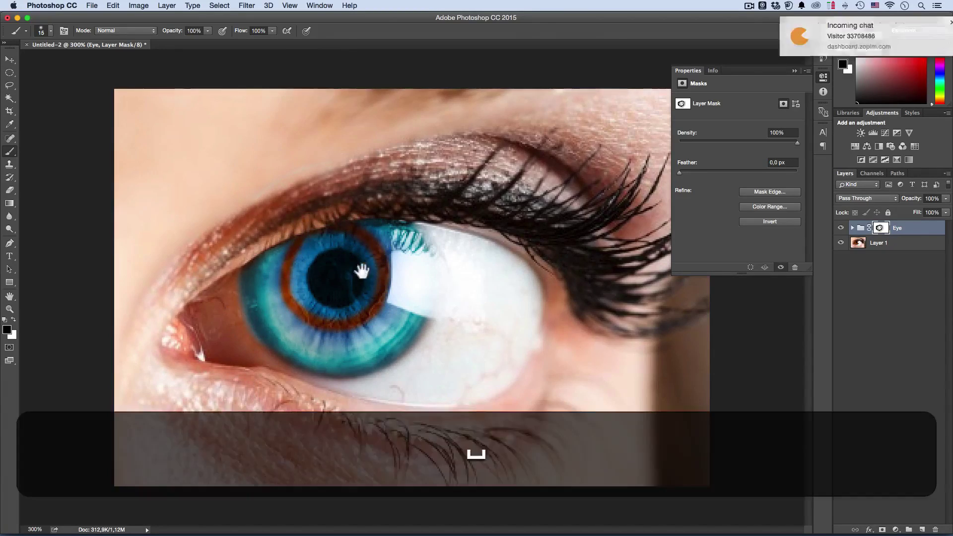
key("super+minus")
key("super+minus")
key("super+plus")
key("super+plus")
key("super+plus")
key("bracketleft")
key("bracketleft")
key("bracketleft")
key("bracketleft")
key("bracketleft")
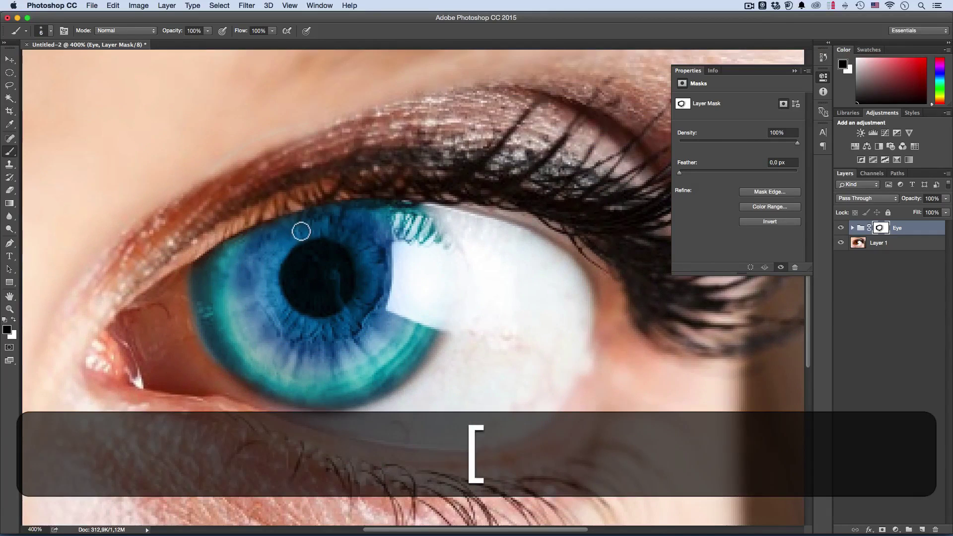
mouse_move(302, 231)
left_mouse_down()
mouse_move(266, 297)
mouse_move(277, 319)
mouse_move(324, 331)
mouse_move(378, 302)
mouse_move(371, 258)
mouse_move(318, 224)
mouse_move(299, 225)
mouse_move(273, 276)
left_mouse_up()
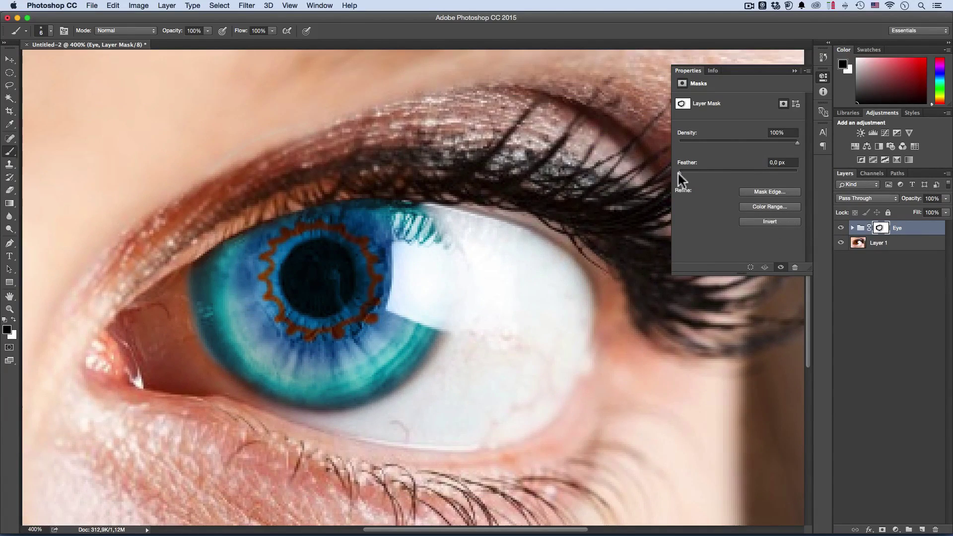
Try a 3.3 px feather on the Eye mask, and undo both the feather and the zigzag stroke.
left_click_drag(679, 173, 700, 171)
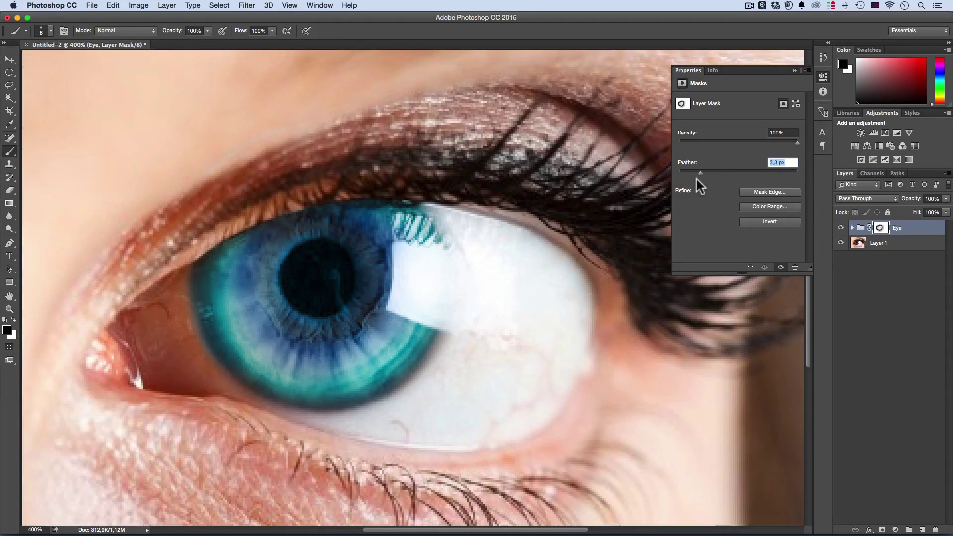
key("super+z")
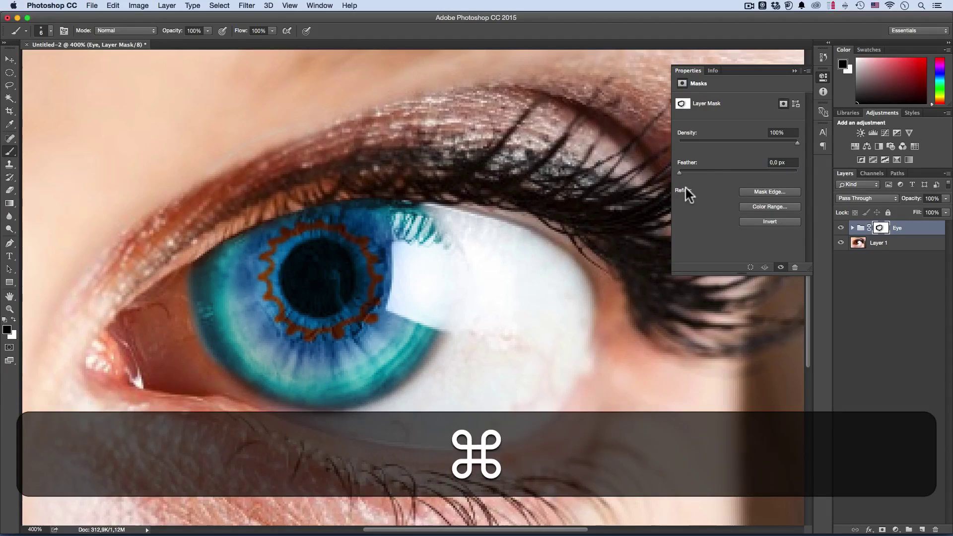
key("alt+super+z")
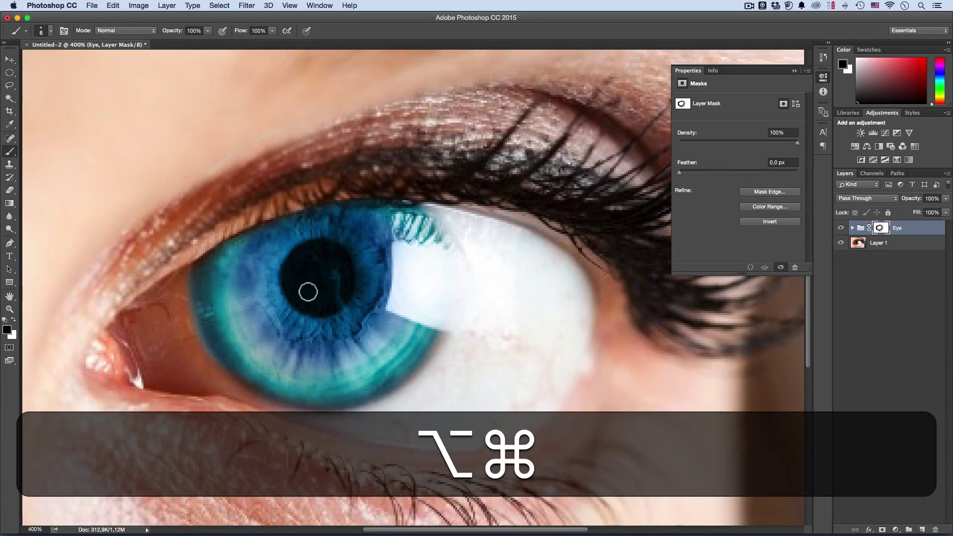
key("alt+super+space")
left_click(334, 279, "alt+super")
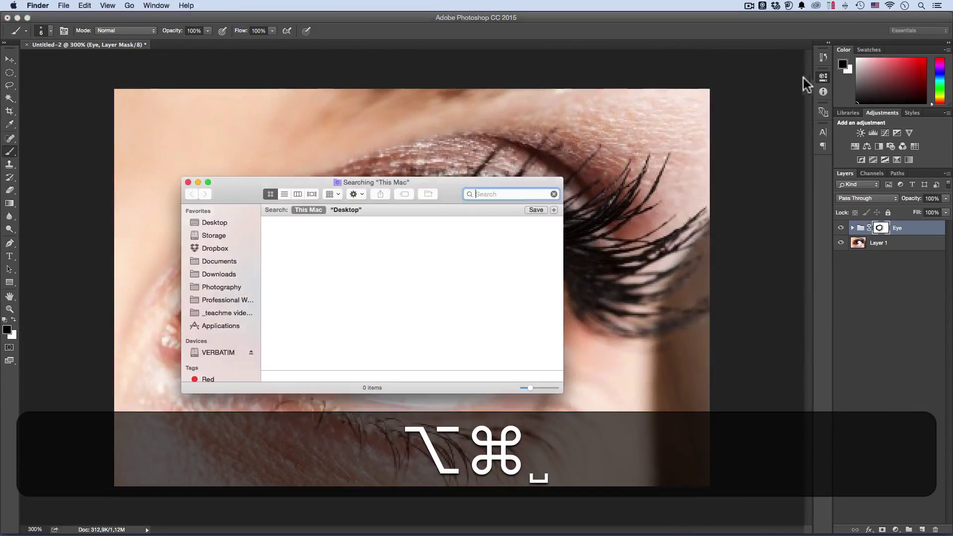
left_click(575, 59)
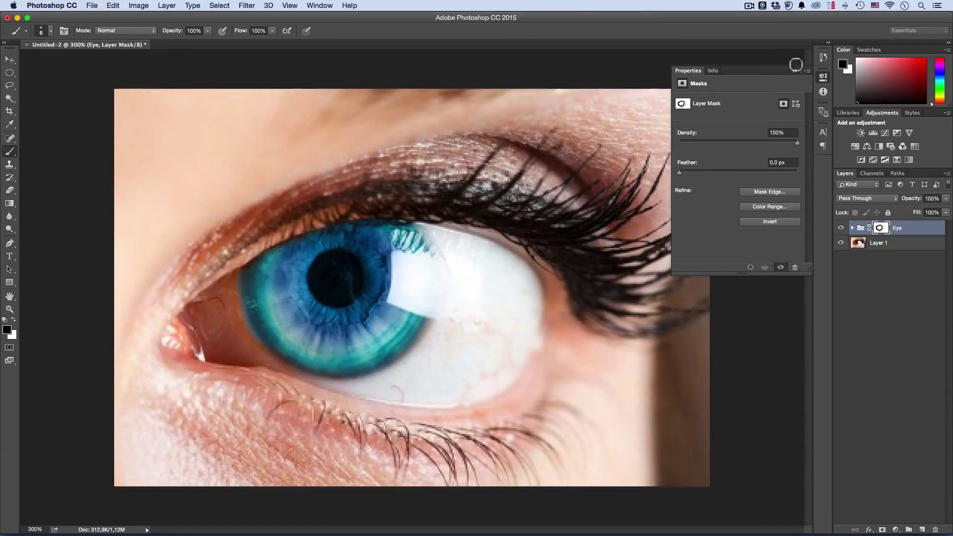
Try the Eye group at 85% opacity and restore it to 100%.
left_click(823, 77)
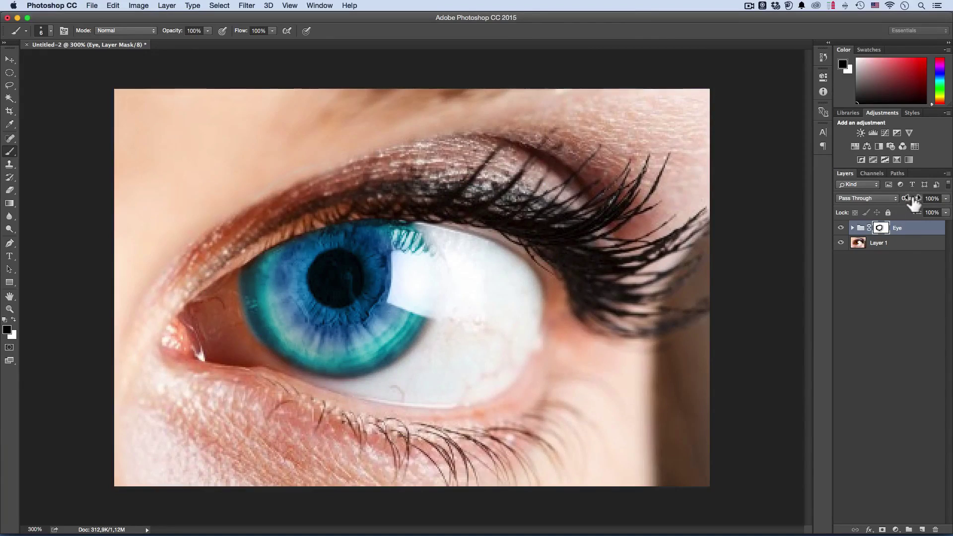
mouse_move(913, 203)
left_mouse_down()
mouse_move(892, 204)
mouse_move(904, 203)
left_mouse_up()
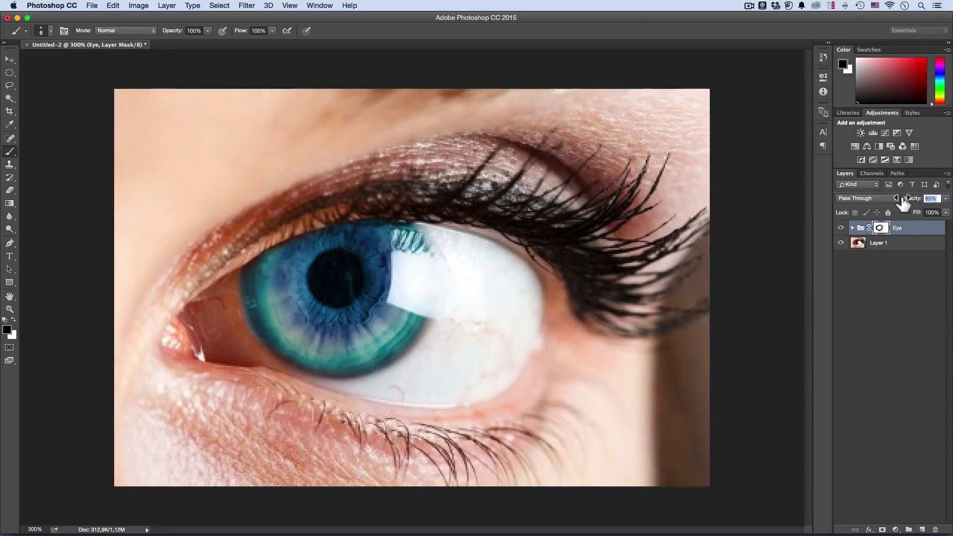
left_click_drag(904, 204, 922, 199)
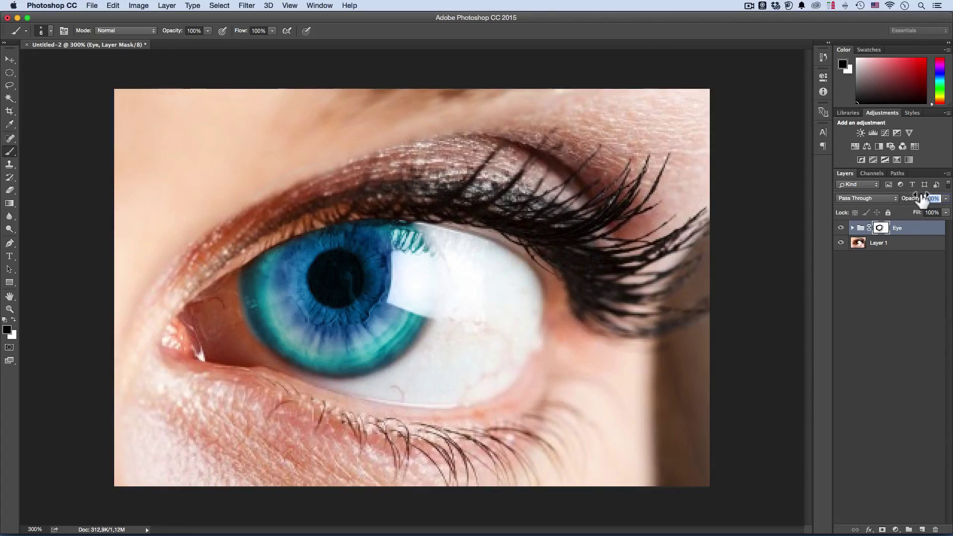
Compare the whole picture with the Eye group hidden and shown.
left_click(400, 279, "alt")
left_click_drag(400, 279, 589, 232)
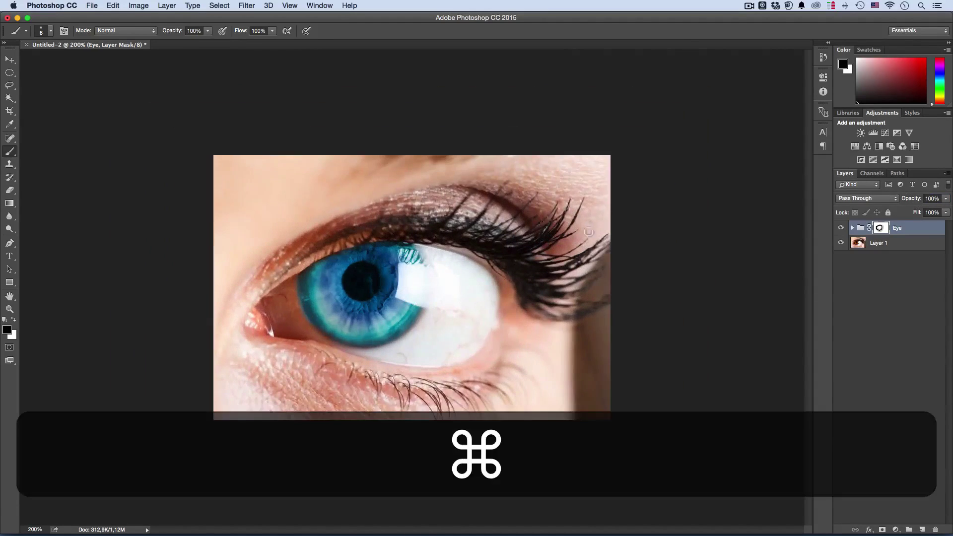
left_click(841, 230)
left_click(841, 229)
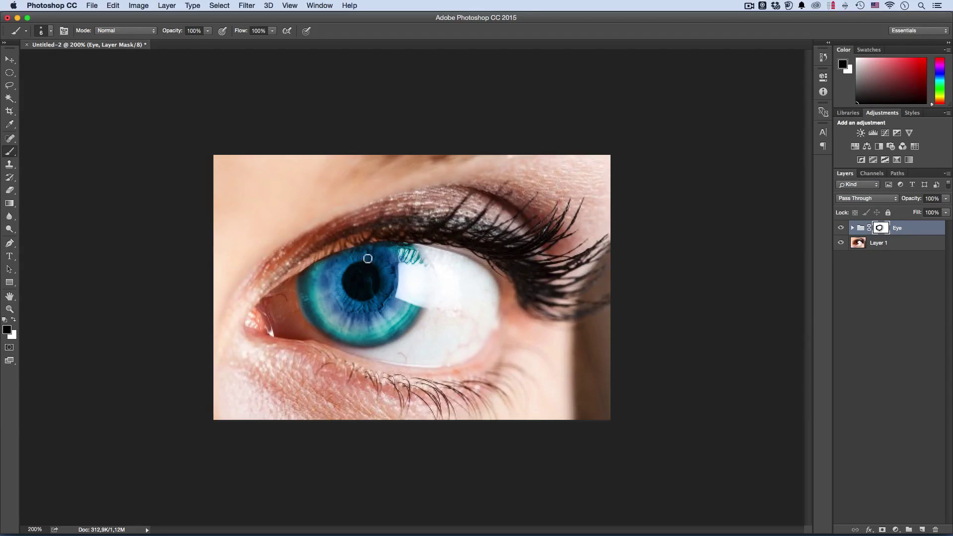
Add a Hue/Saturation adjustment layer above the Eye group with Hue at -14.
left_click(854, 146)
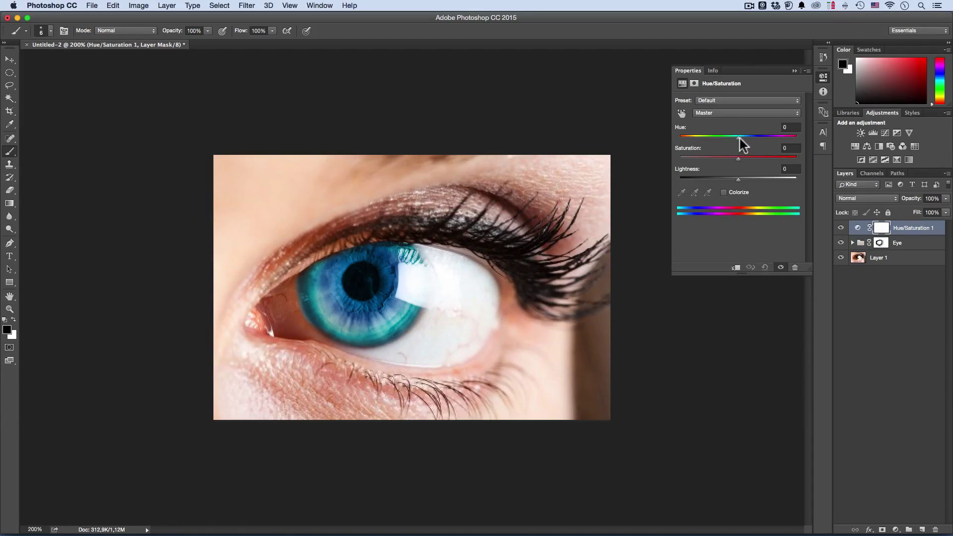
mouse_move(739, 139)
left_mouse_down()
mouse_move(725, 138)
mouse_move(753, 138)
mouse_move(730, 141)
left_mouse_up()
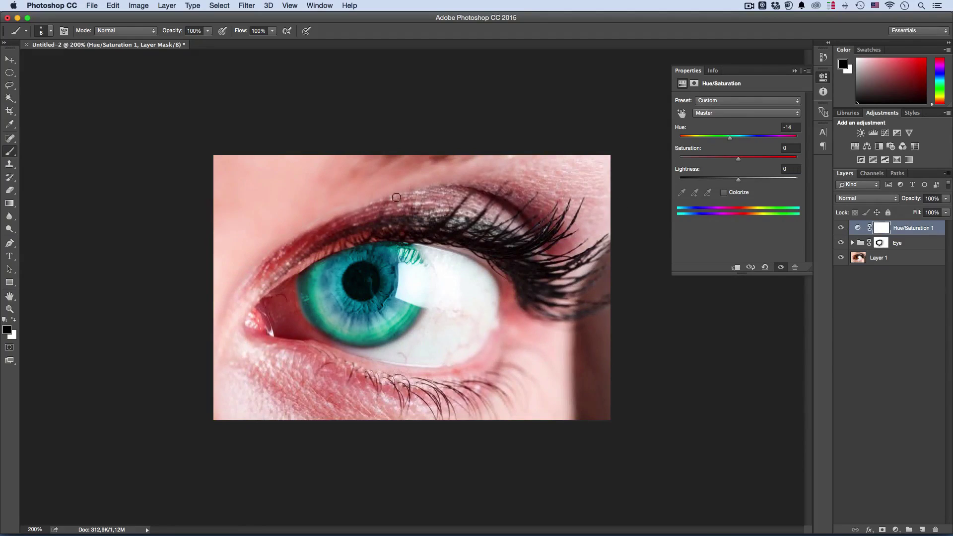
Replace the Hue/Saturation 1 layer's mask with a copy of the Black & White 1 iris mask from the Eye group.
left_click(852, 243)
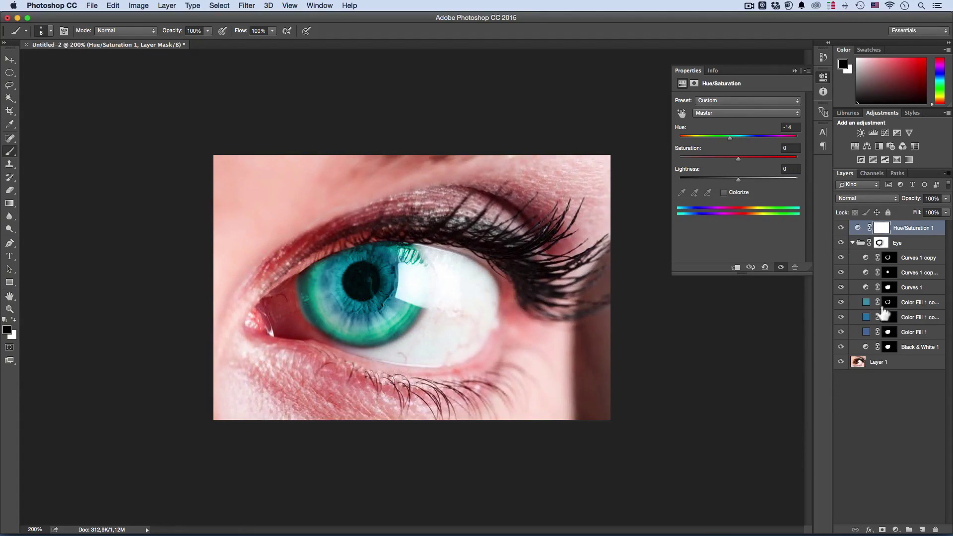
left_click(888, 333)
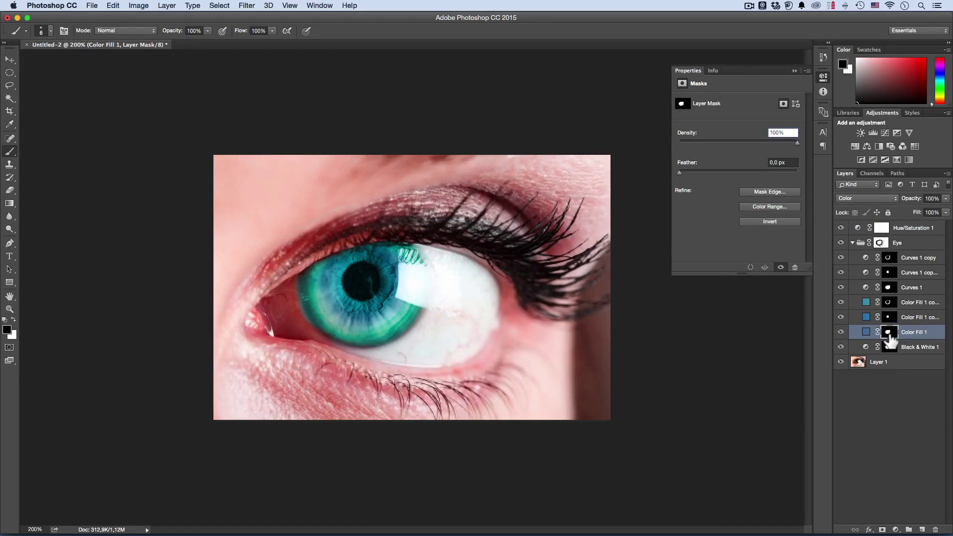
left_click_drag(891, 341, 879, 244)
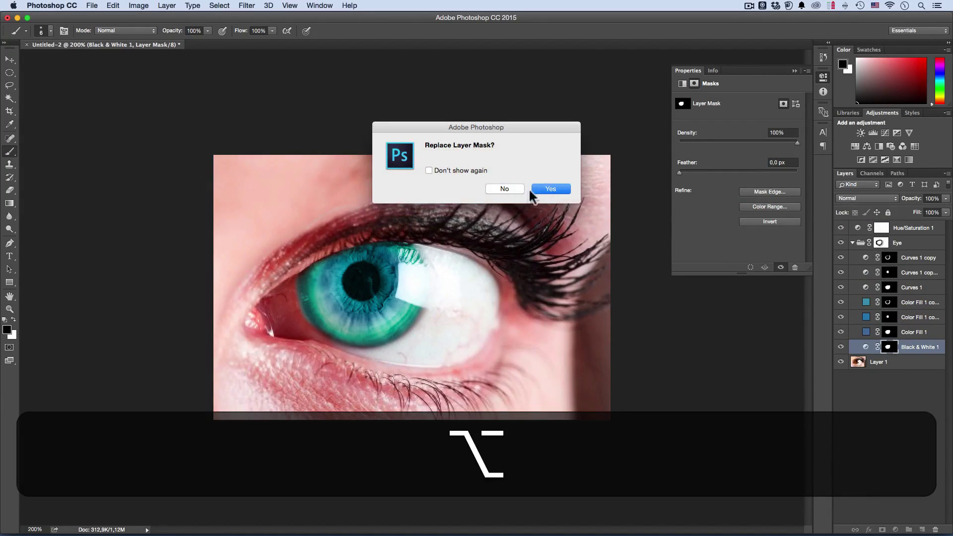
left_click(552, 189)
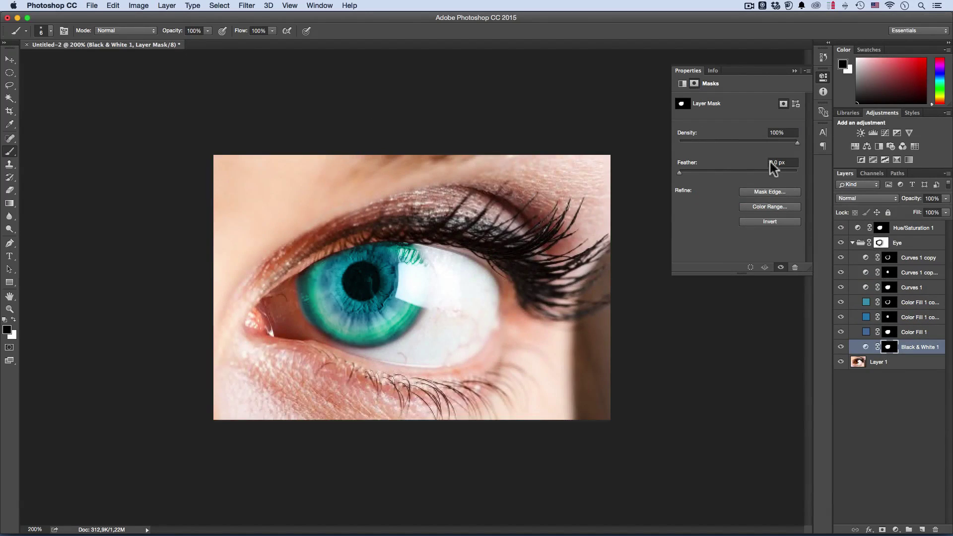
Set the Hue of the Hue/Saturation 1 layer to -5.
left_click(858, 228)
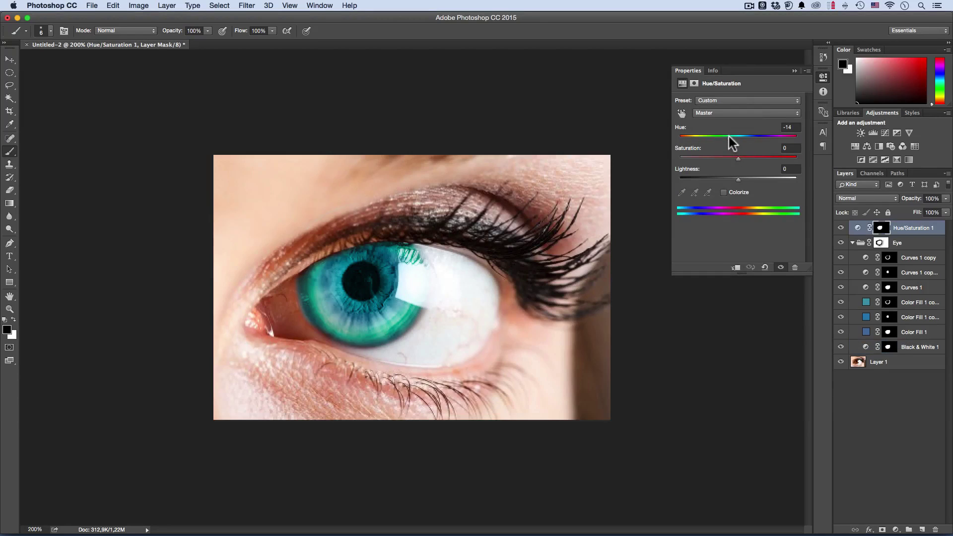
mouse_move(731, 135)
left_mouse_down()
mouse_move(741, 133)
mouse_move(670, 136)
mouse_move(808, 141)
mouse_move(736, 142)
left_mouse_up()
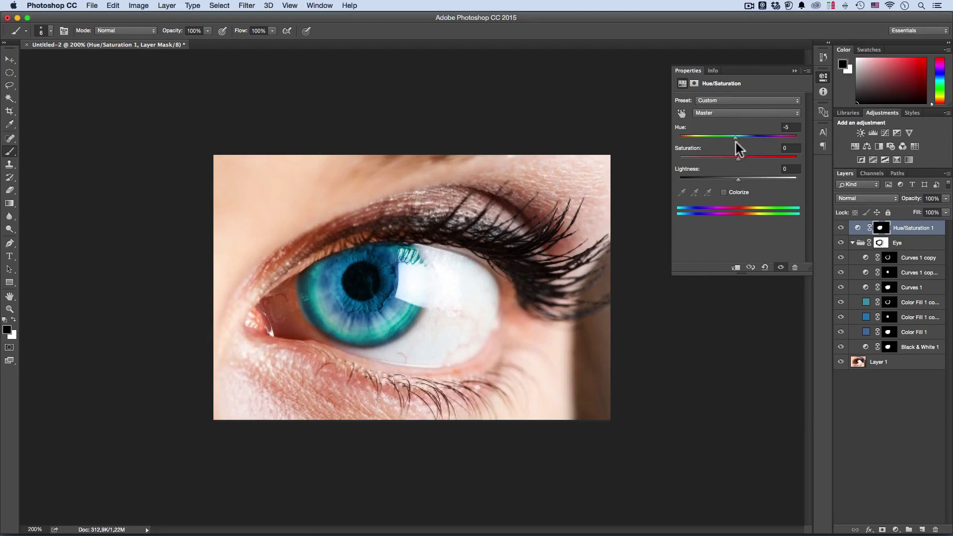
Hide the Hue/Saturation 1 layer, and tidy the layer stack by collapsing the Eye group with no layer selected.
left_click(823, 77)
left_click(841, 227)
left_click(852, 243)
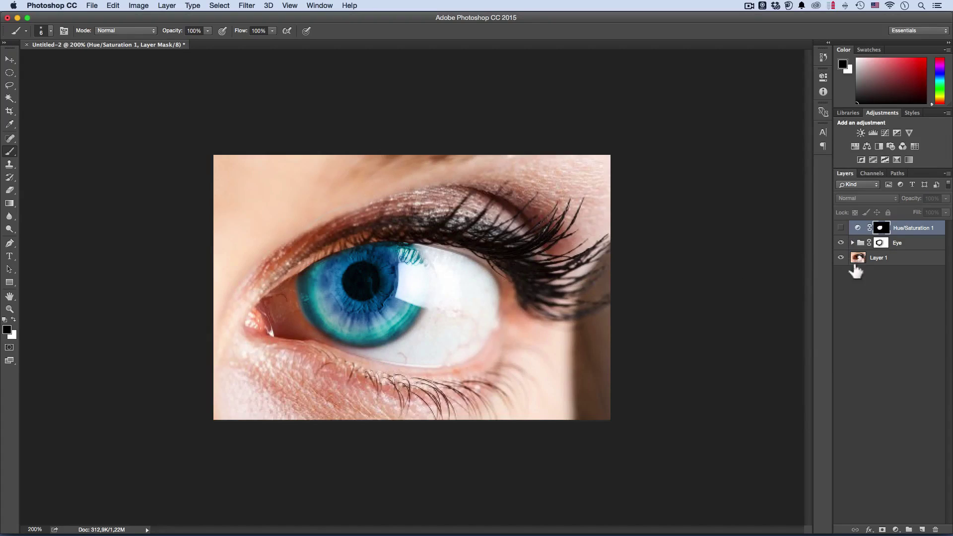
left_click(871, 317)
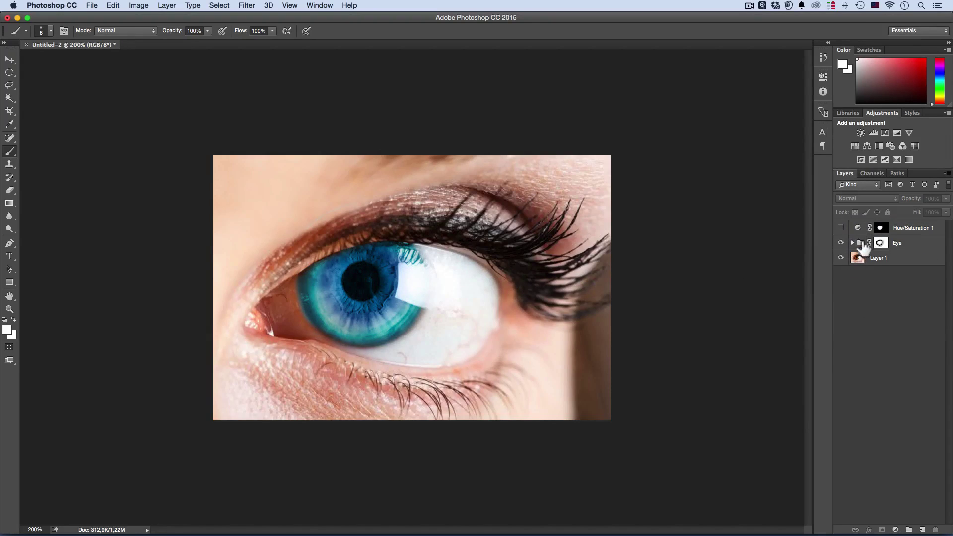